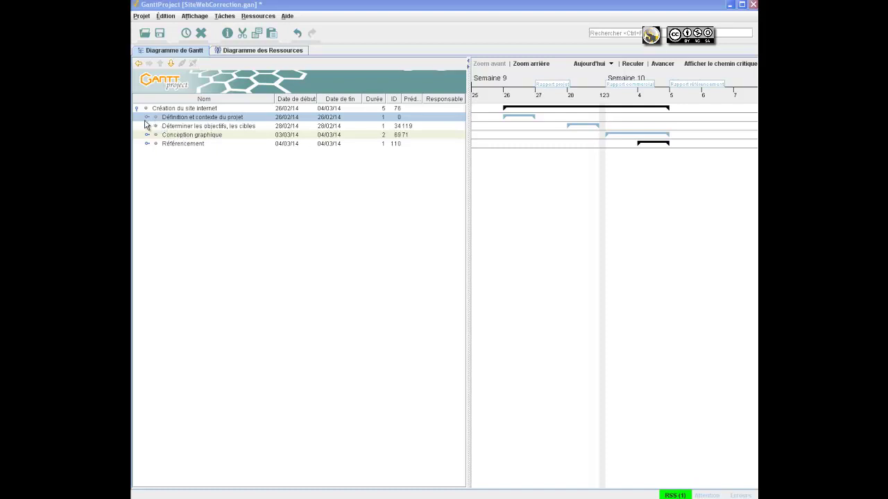
# - Expand the four phases under Création du site internet so that all their subtasks are listed
pyautogui.click(147, 118)
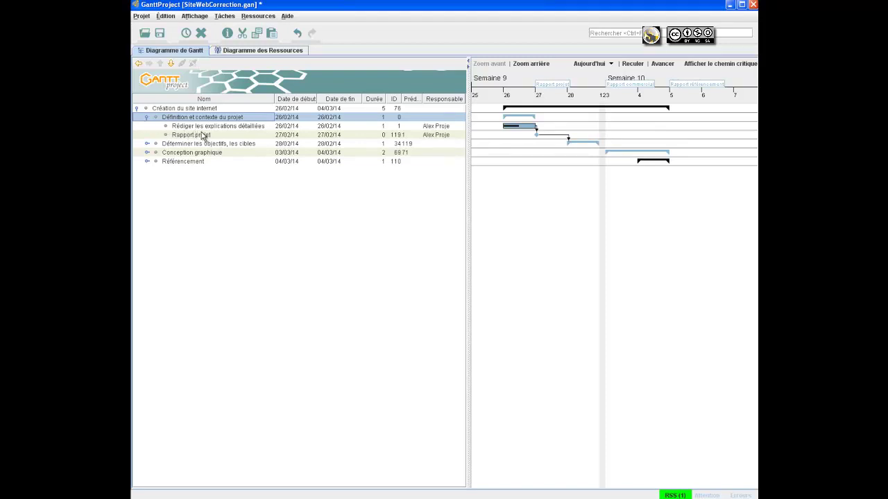
pyautogui.click(140, 162)
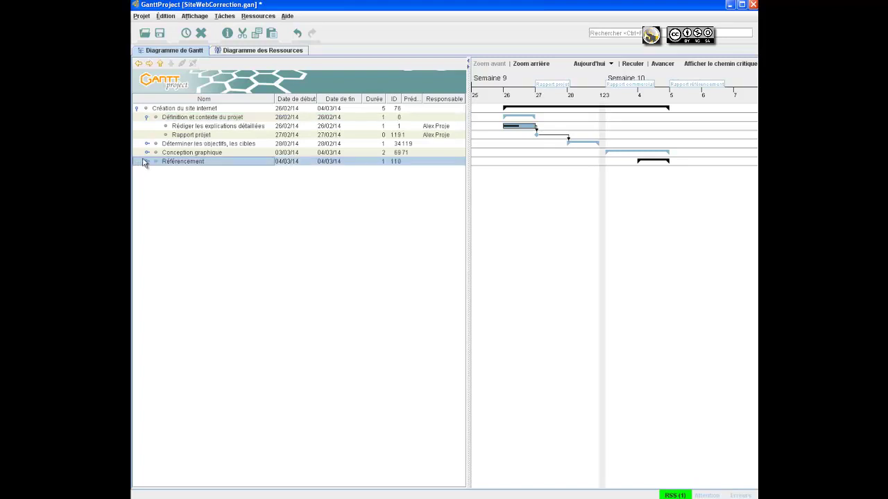
pyautogui.click(147, 144)
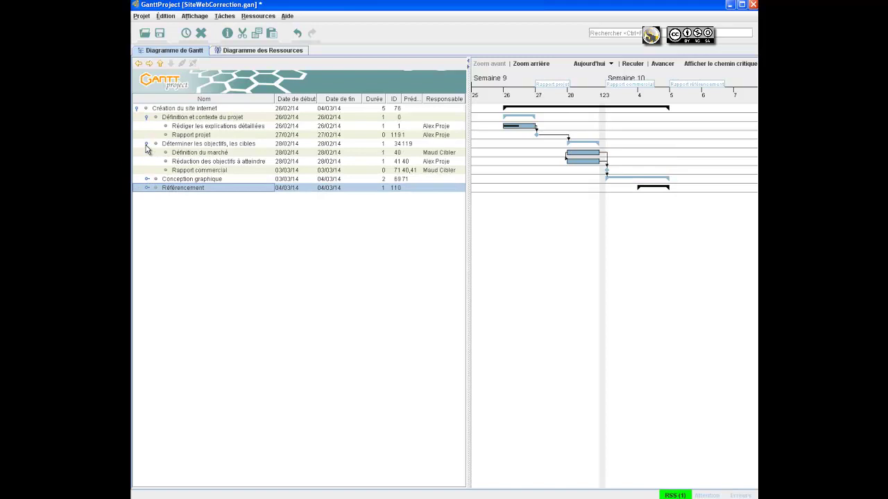
pyautogui.click(146, 189)
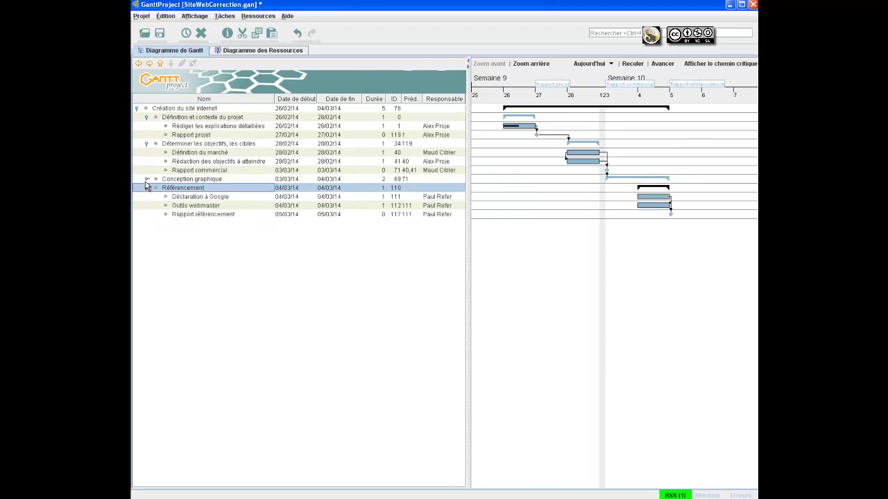
pyautogui.click(146, 179)
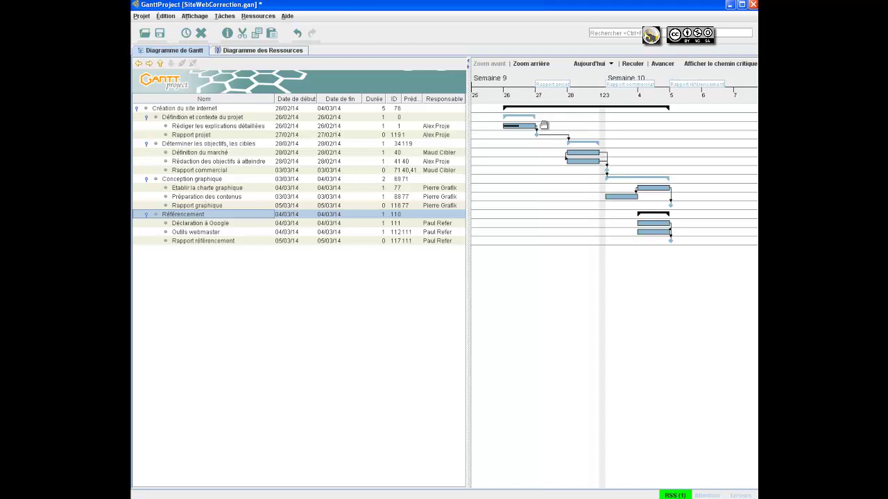
# - Examine the Définition du marché and Rédaction des objectifs à atteindre bars in the Gantt chart
pyautogui.click(589, 150)
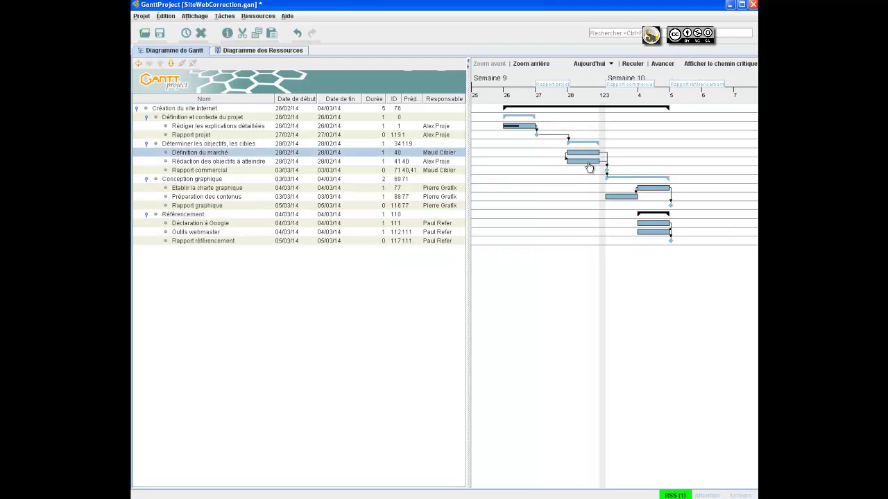
pyautogui.click(587, 158)
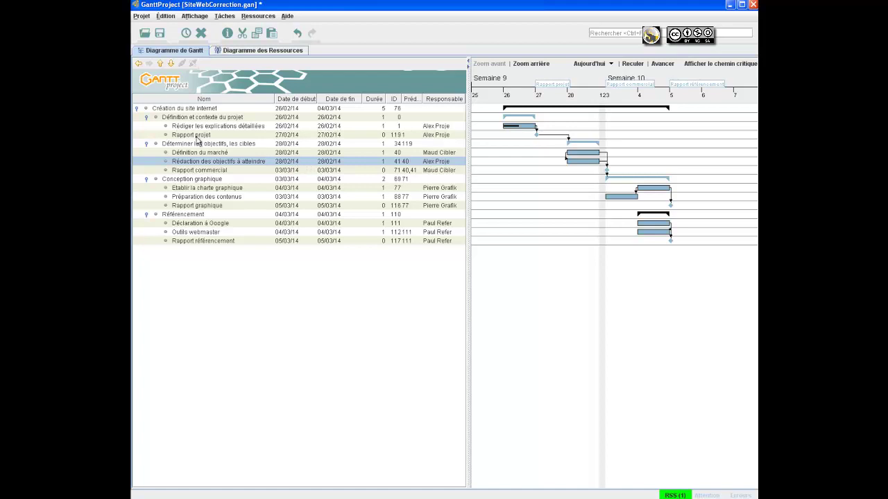
# - Compare Définition et contexte du projet with its first subtask, and view the indentation commands available for Rédiger les explications détaillées
pyautogui.click(165, 126)
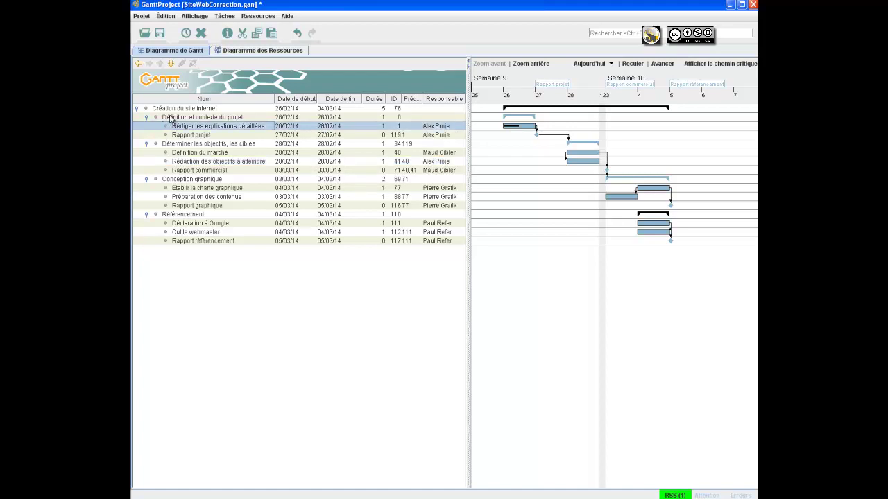
pyautogui.click(170, 118)
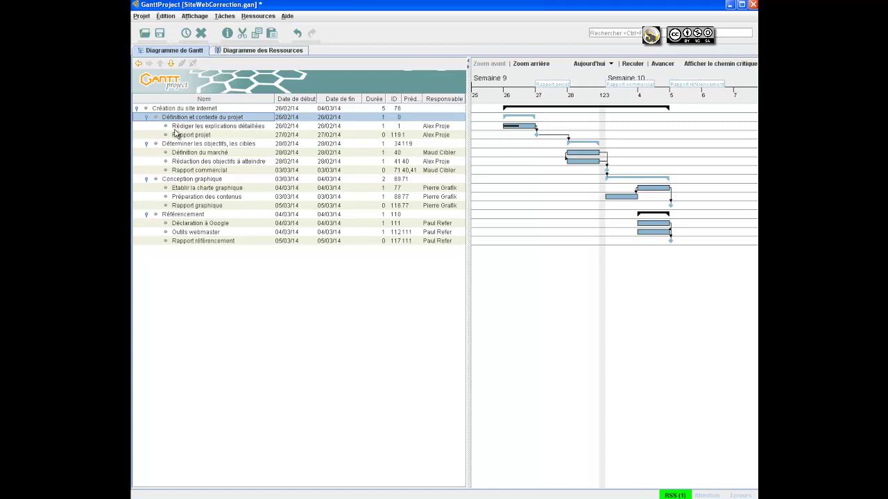
pyautogui.click(175, 129)
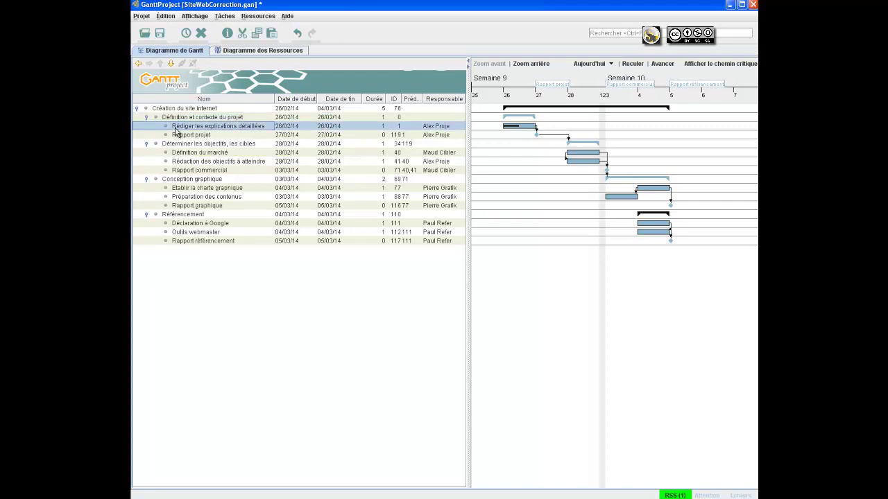
pyautogui.rightClick(175, 129)
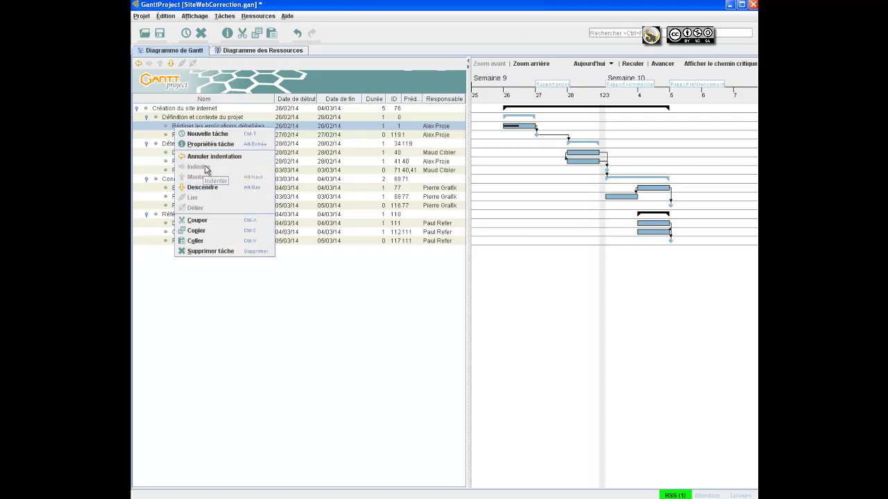
pyautogui.click(153, 130)
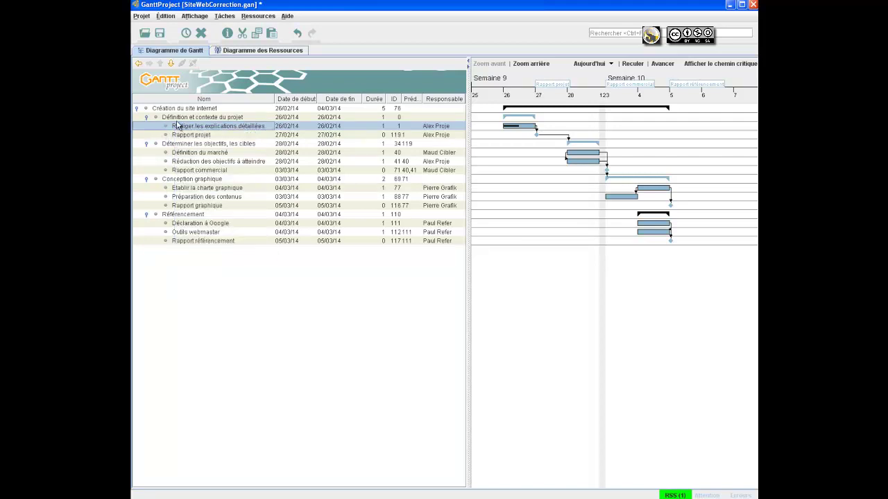
# - Collapse and re-expand the Définition et contexte du projet phase to view how its subtasks are grouped
pyautogui.click(149, 119)
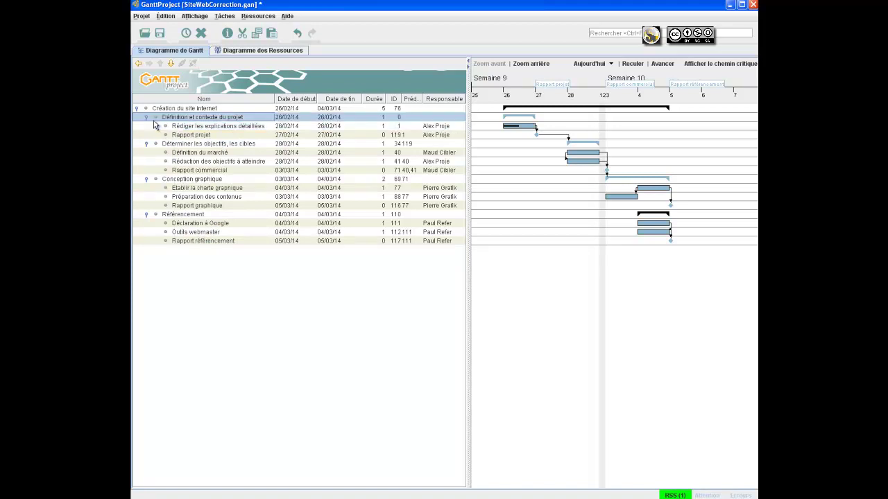
pyautogui.click(146, 119)
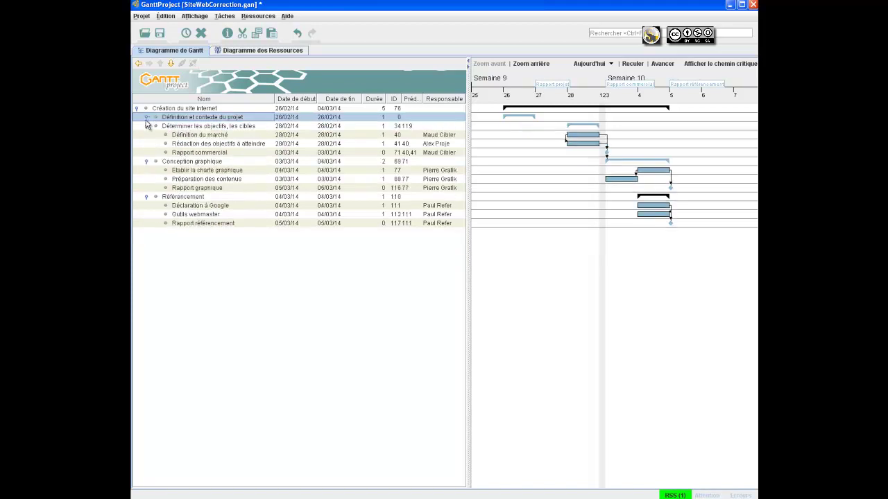
pyautogui.click(146, 120)
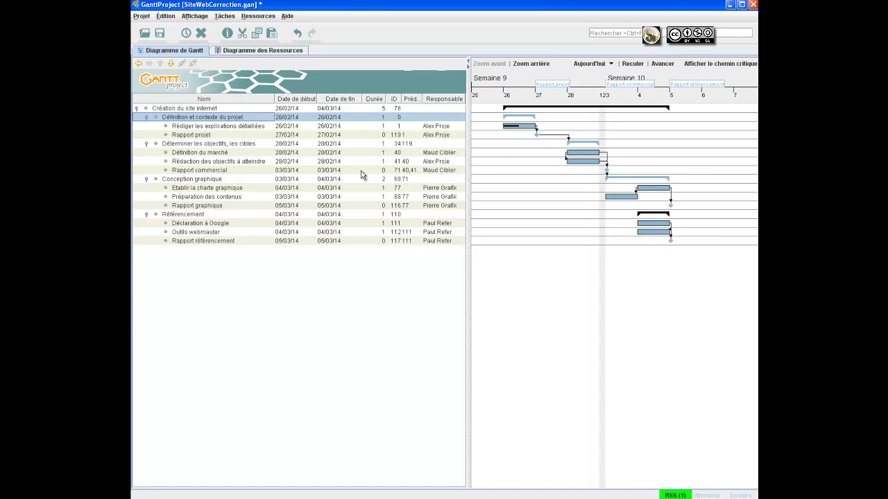
# - Review the predecessor link of the Rapport projet milestone in its properties, keeping its part of the chart in view
pyautogui.click(151, 136)
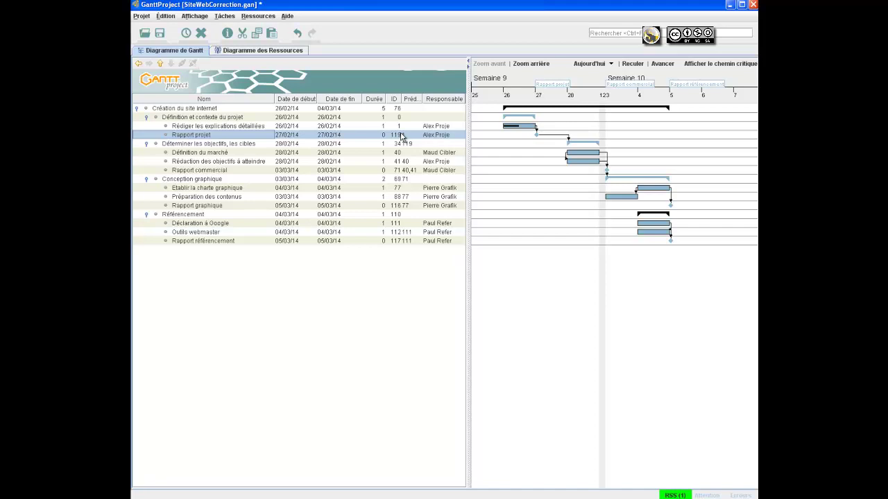
pyautogui.doubleClick(145, 136)
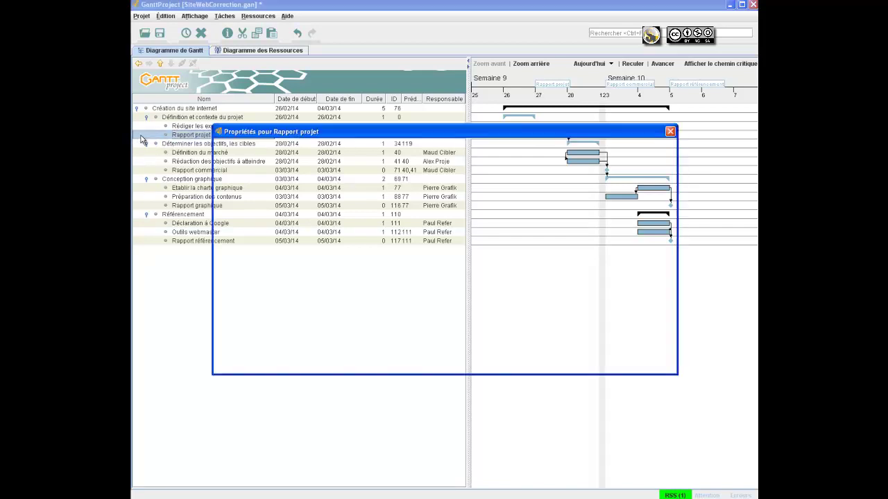
pyautogui.click(272, 148)
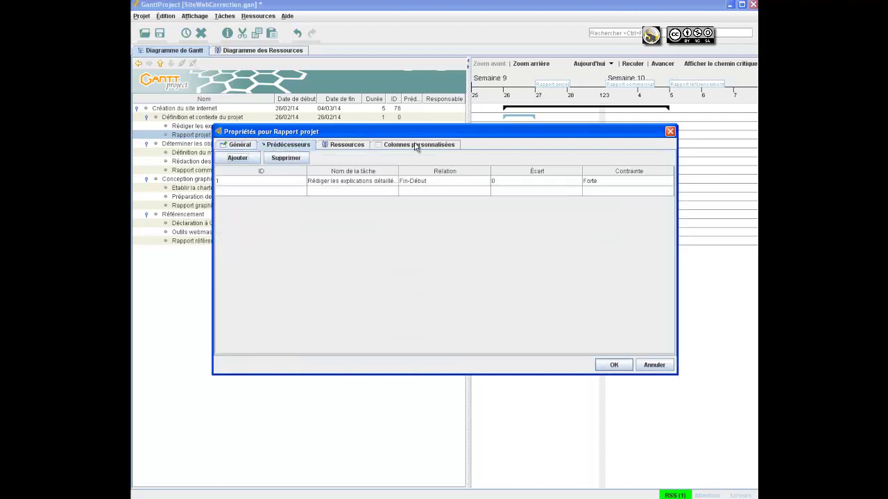
pyautogui.moveTo(417, 142); pyautogui.dragTo(404, 241)
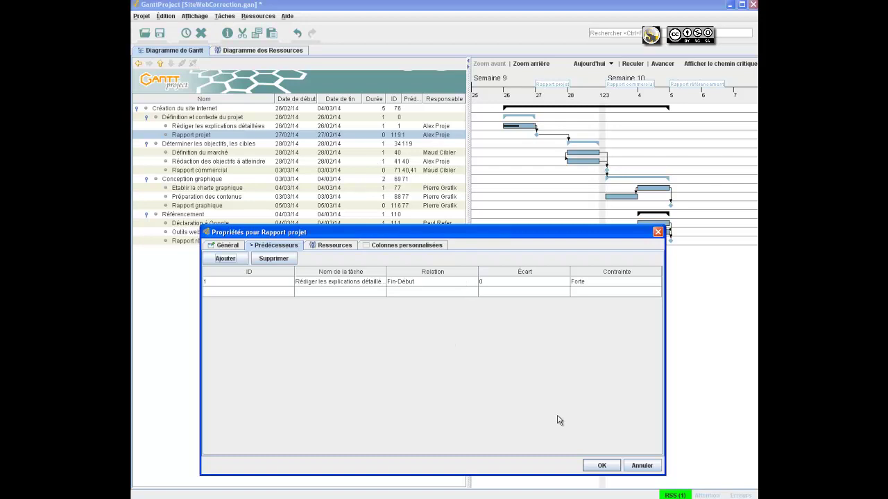
pyautogui.click(603, 466)
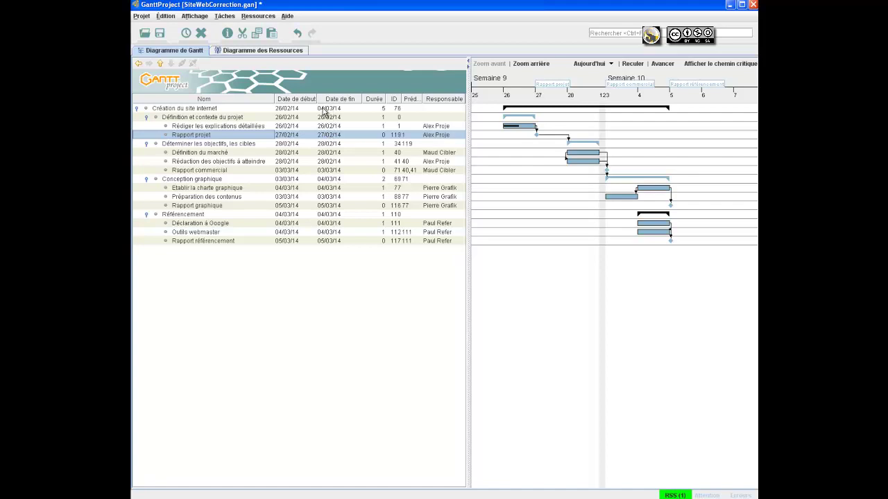
# - Review the assigned resource and predecessor relation of the task Rédaction des objectifs à atteindre in its properties
pyautogui.click(146, 165)
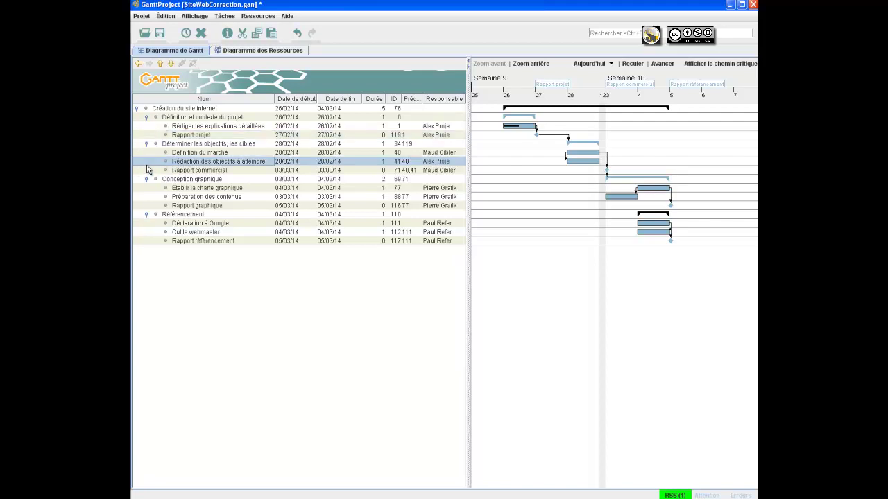
pyautogui.doubleClick(147, 164)
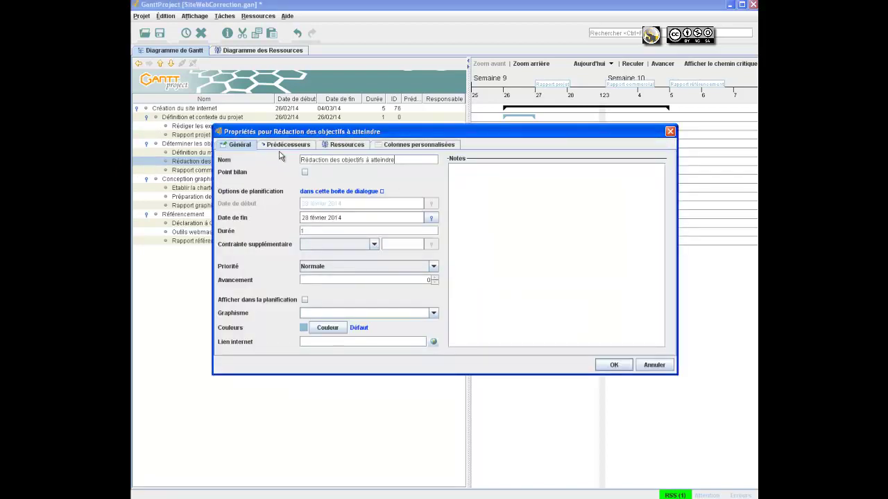
pyautogui.click(274, 150)
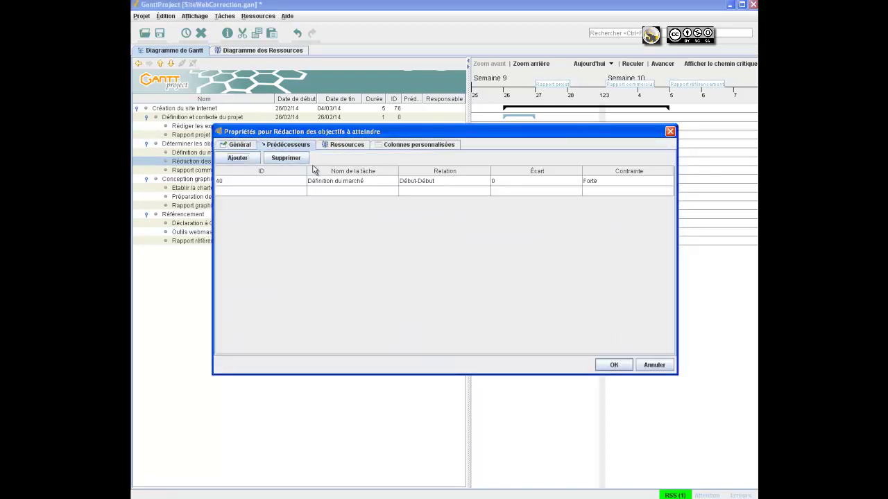
pyautogui.click(351, 147)
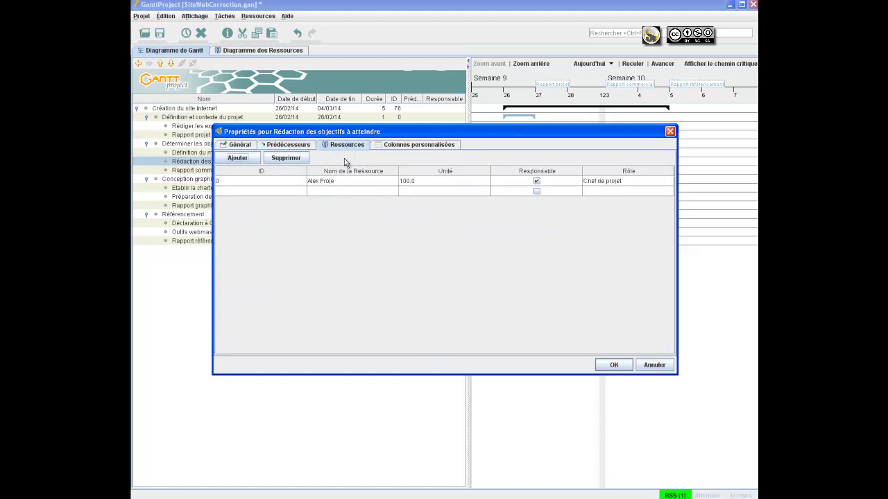
pyautogui.click(305, 147)
pyautogui.moveTo(310, 136); pyautogui.dragTo(297, 183)
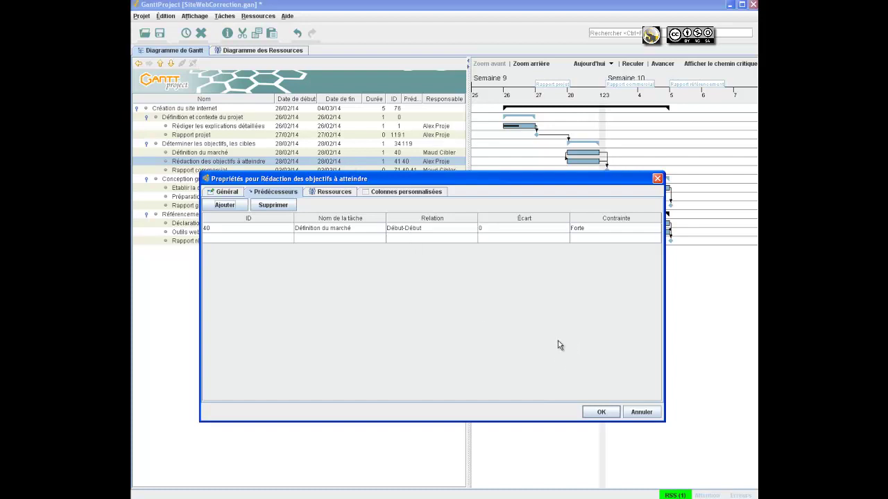
pyautogui.click(596, 412)
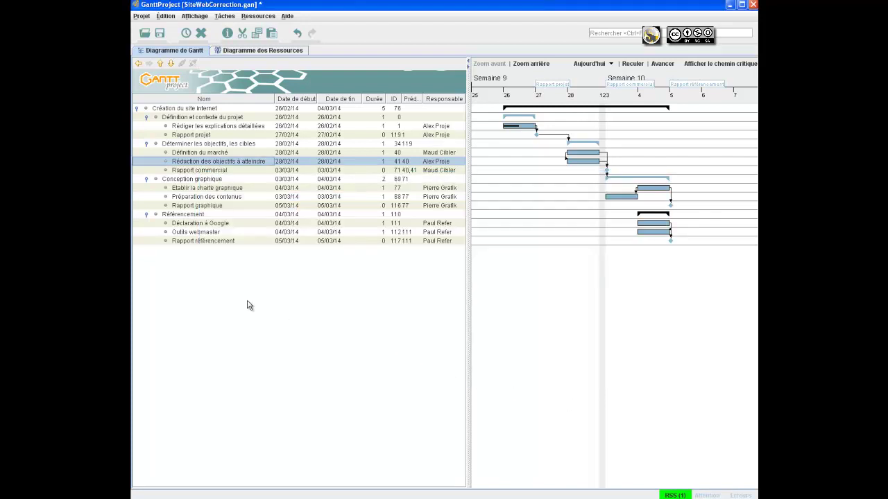
# - Review the predecessor relation of the Rapport graphique milestone alongside its link in the Gantt chart
pyautogui.click(160, 206)
pyautogui.click(159, 207)
pyautogui.doubleClick(159, 207)
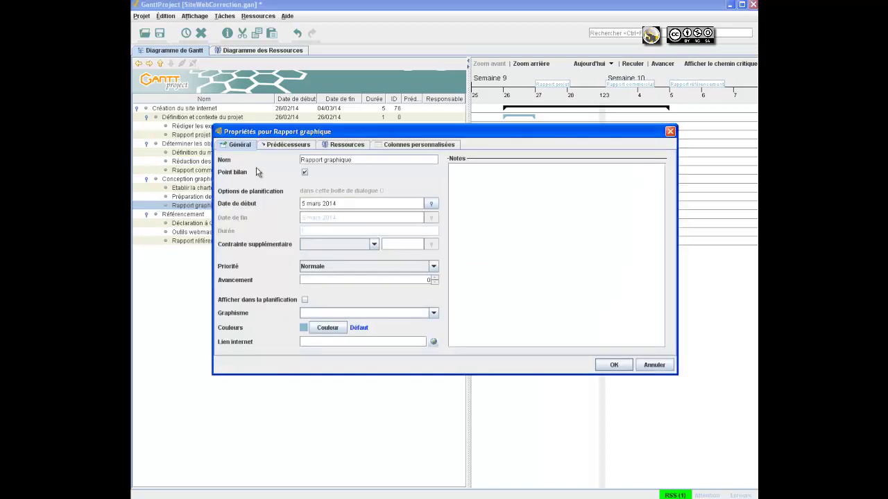
pyautogui.click(273, 145)
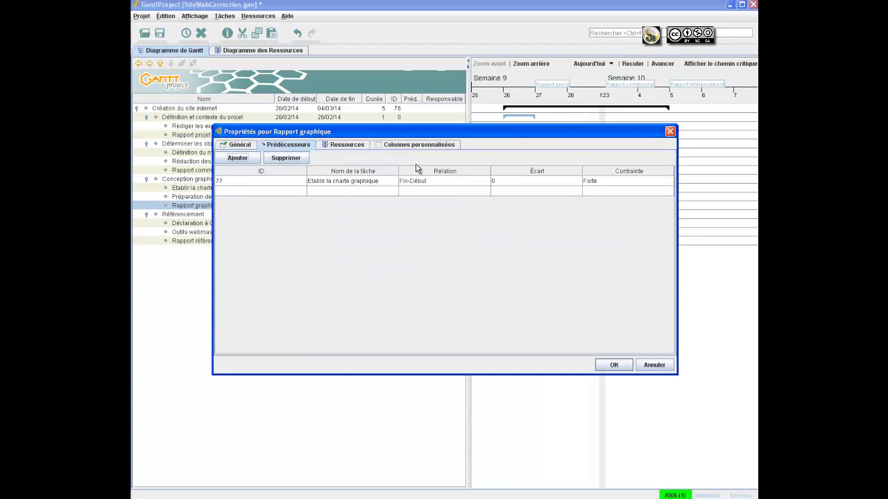
pyautogui.moveTo(427, 135); pyautogui.dragTo(433, 223)
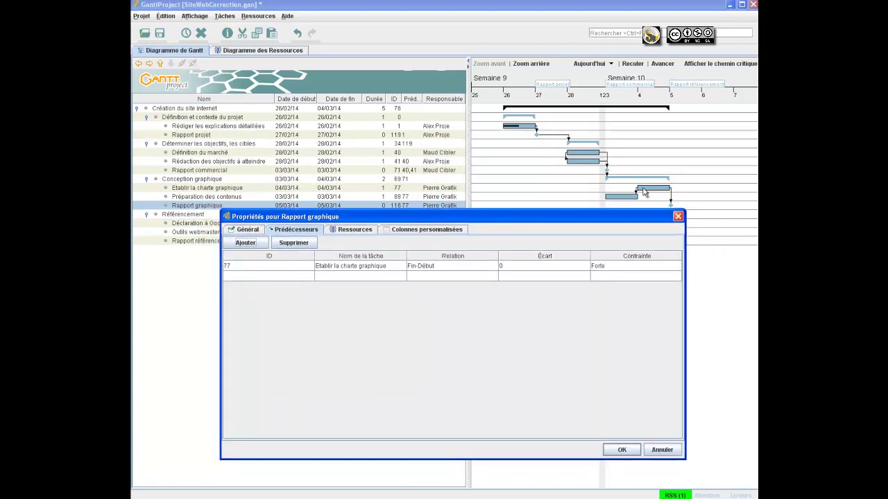
pyautogui.click(677, 215)
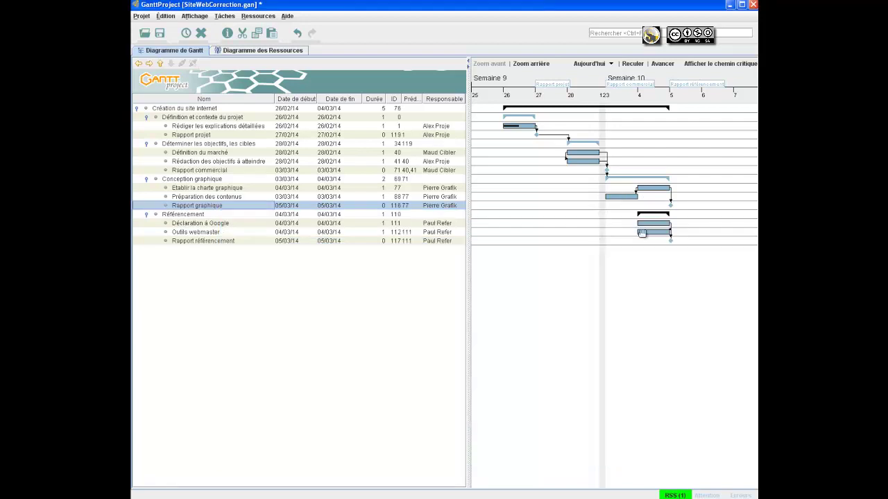
# - Review the predecessor relation of the task Outils webmaster alongside its link in the Gantt chart
pyautogui.click(155, 235)
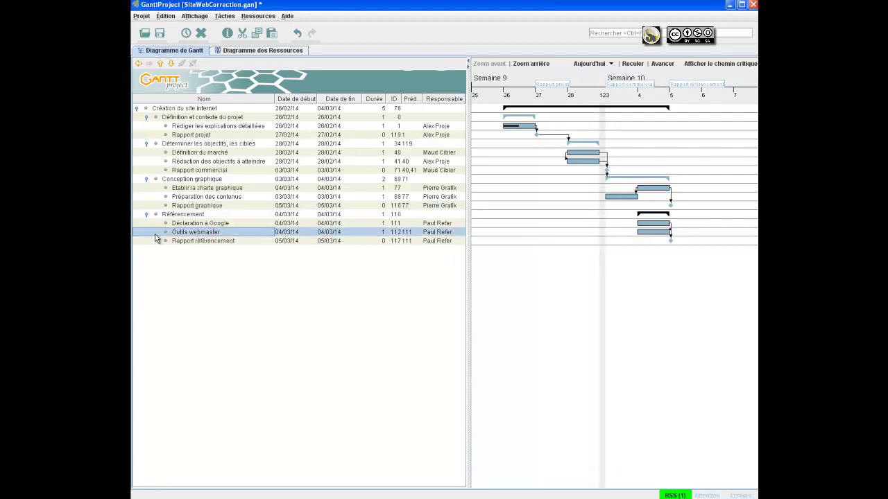
pyautogui.doubleClick(155, 236)
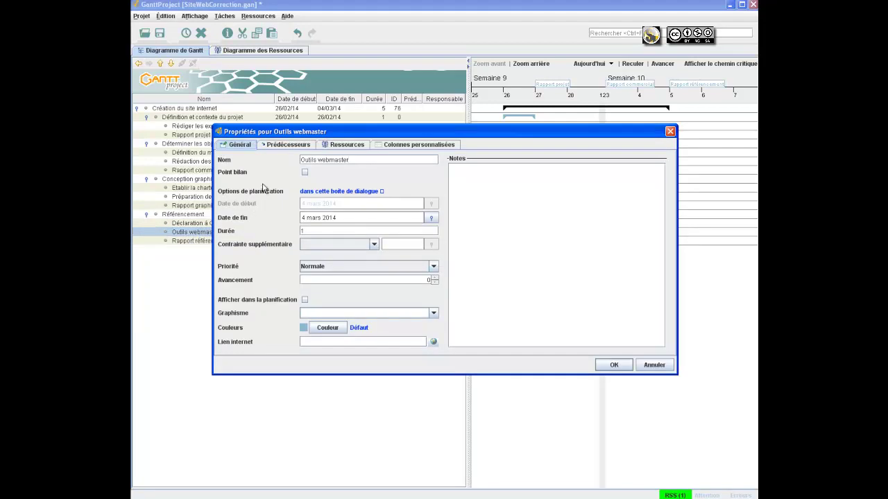
pyautogui.click(278, 146)
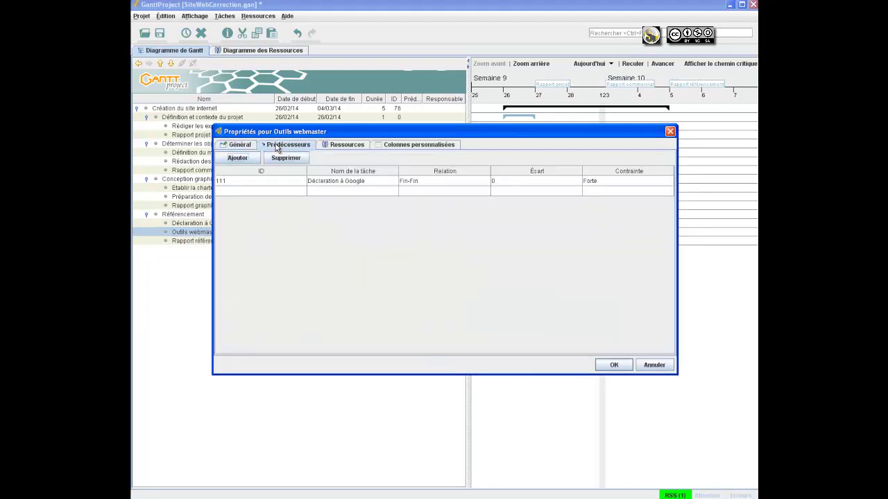
pyautogui.moveTo(434, 140); pyautogui.dragTo(435, 258)
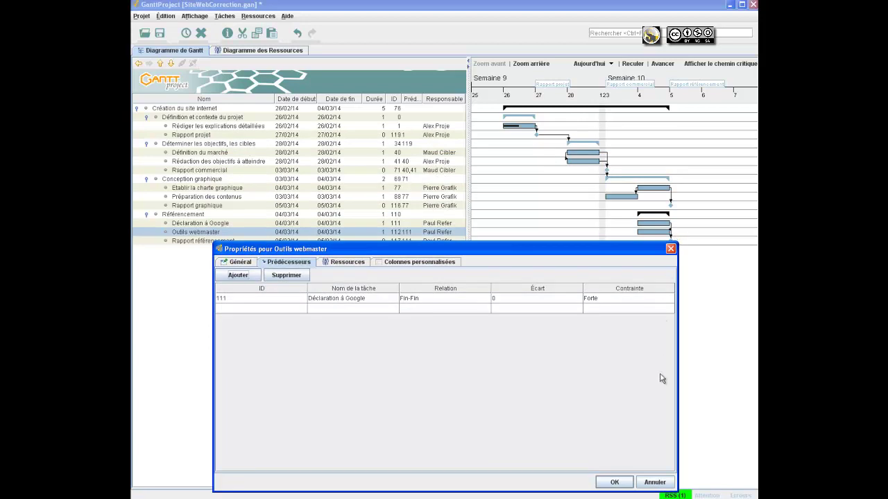
pyautogui.click(623, 487)
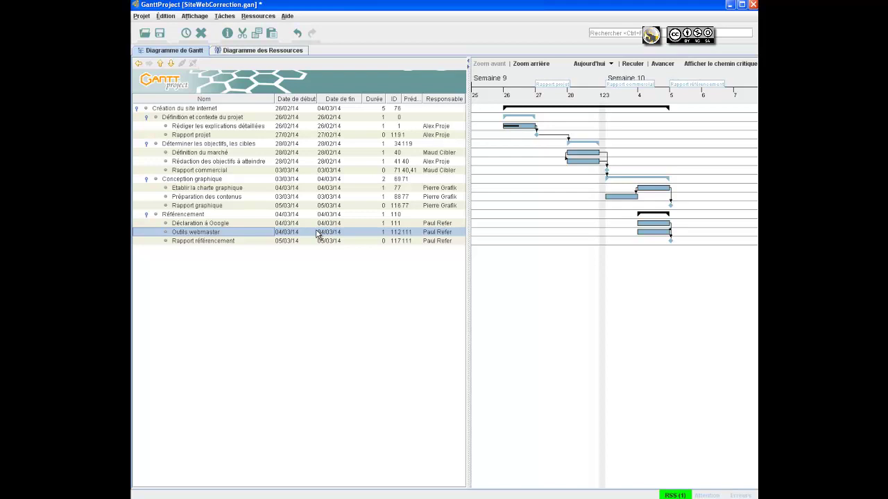
# - Review the phase Définition et contexte du projet with its subtask Rédiger les explications détaillées and its Rapport projet milestone
pyautogui.click(165, 119)
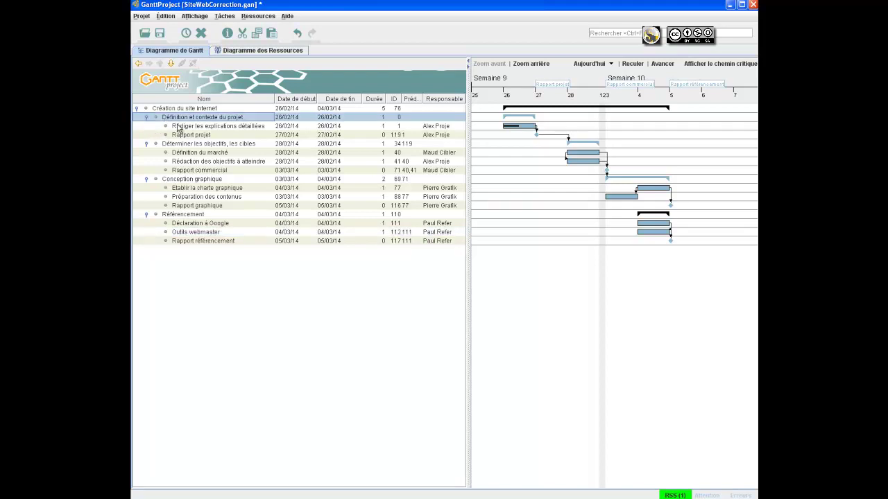
pyautogui.click(179, 128)
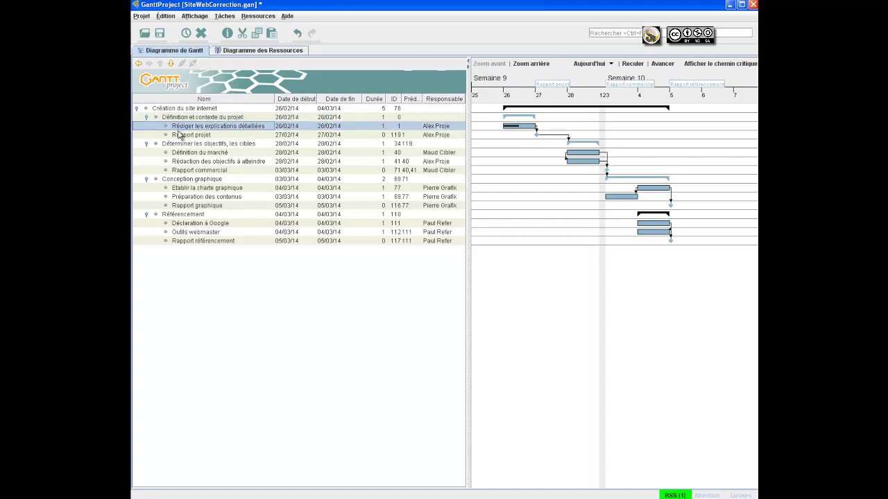
pyautogui.click(179, 136)
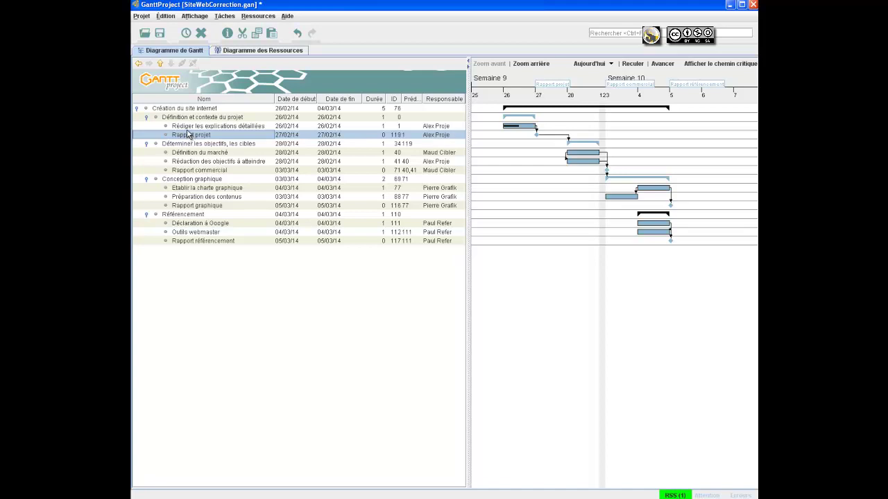
pyautogui.hotkey('alt', 'Tab')
pyautogui.click(181, 121)
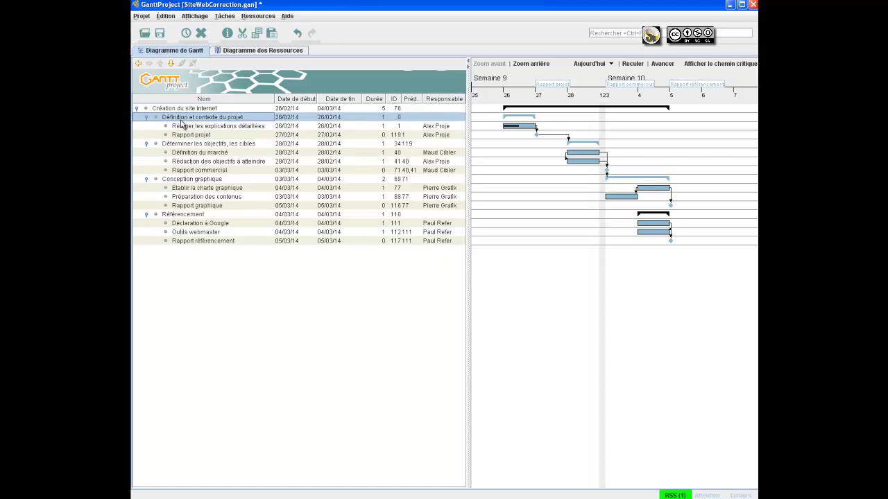
# - Switch to the GanttProject-exercice project and create a task named Définition du projet
pyautogui.hotkey('alt', 'Tab')
pyautogui.rightClick(183, 139)
pyautogui.click(215, 145)
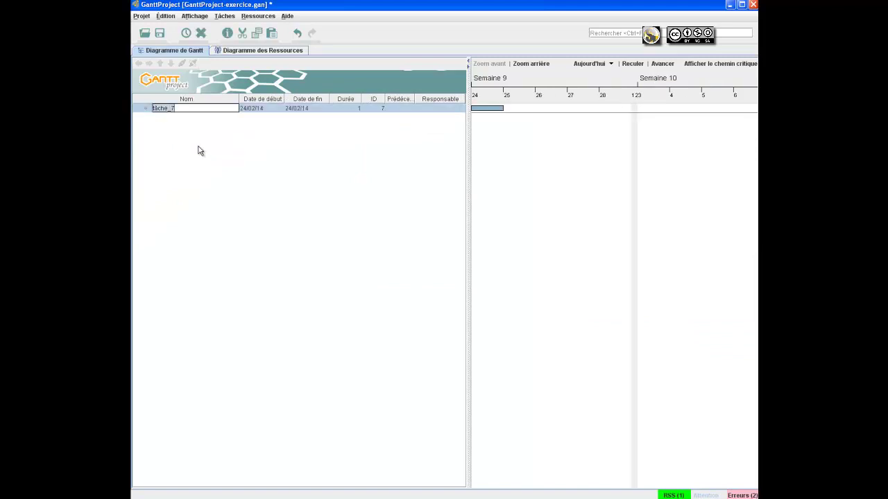
pyautogui.write('Définition du projet')
pyautogui.press('Return')
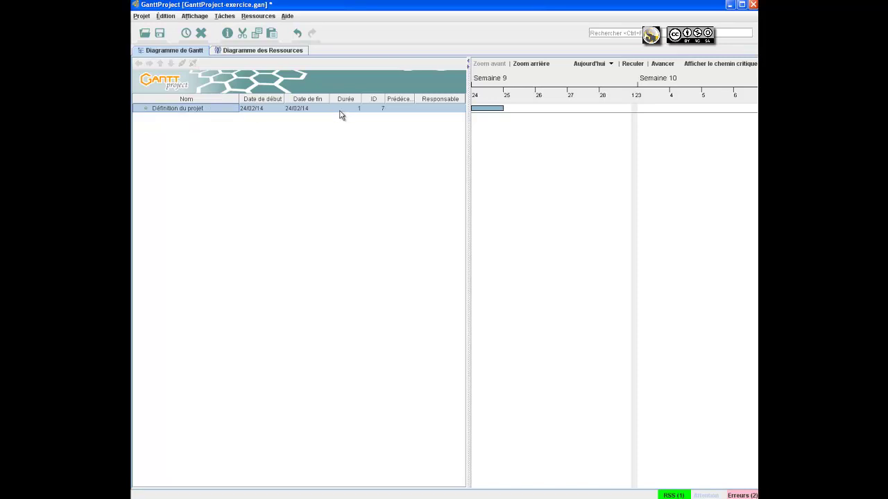
pyautogui.click(371, 111)
# - Add a second task named Rédiger les explications below Définition du projet
pyautogui.rightClick(203, 133)
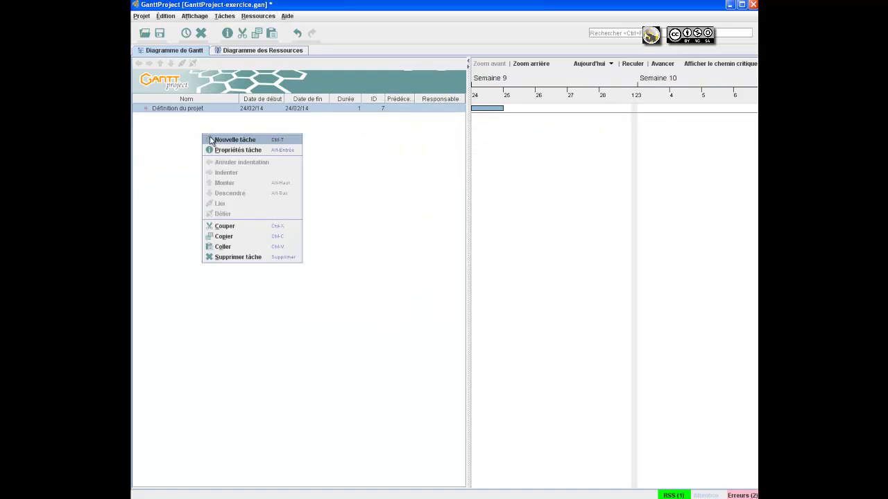
pyautogui.click(235, 140)
pyautogui.write('Rédiger les')
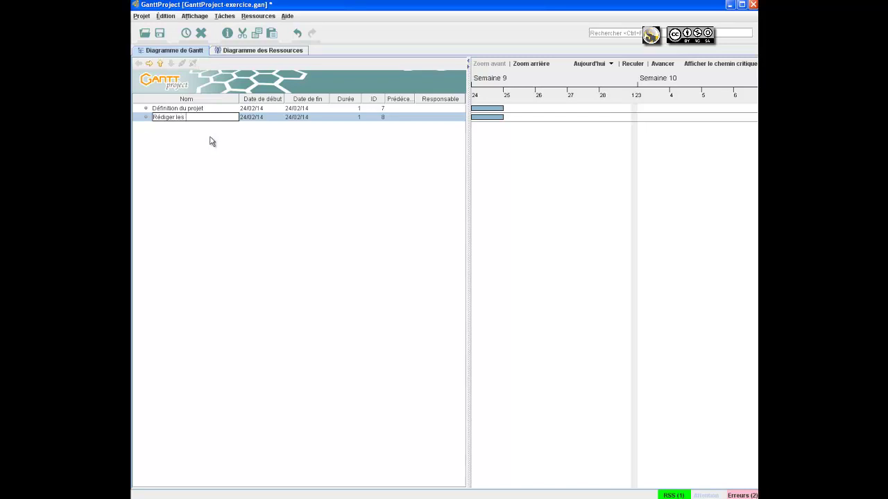
pyautogui.write('explicati')
pyautogui.press('Return')
# - Indent Rédiger les explications as a subtask of Définition du projet, and check that the group collapses and expands
pyautogui.click(188, 121)
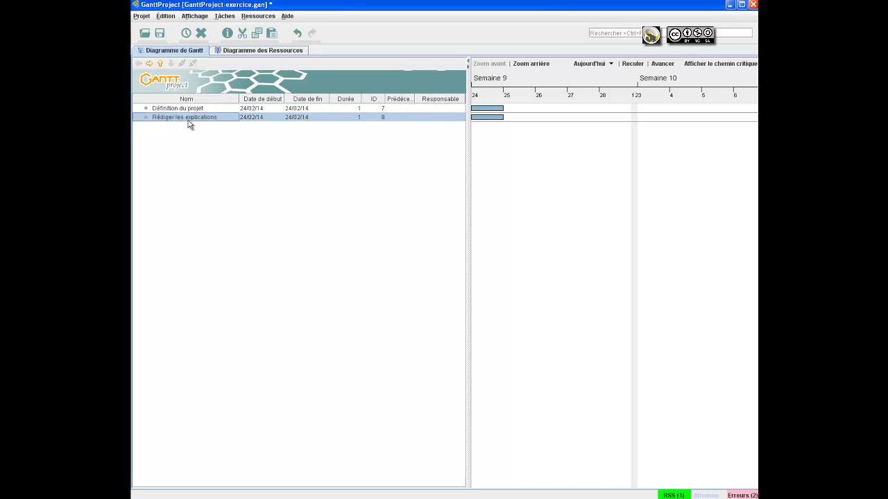
pyautogui.rightClick(188, 120)
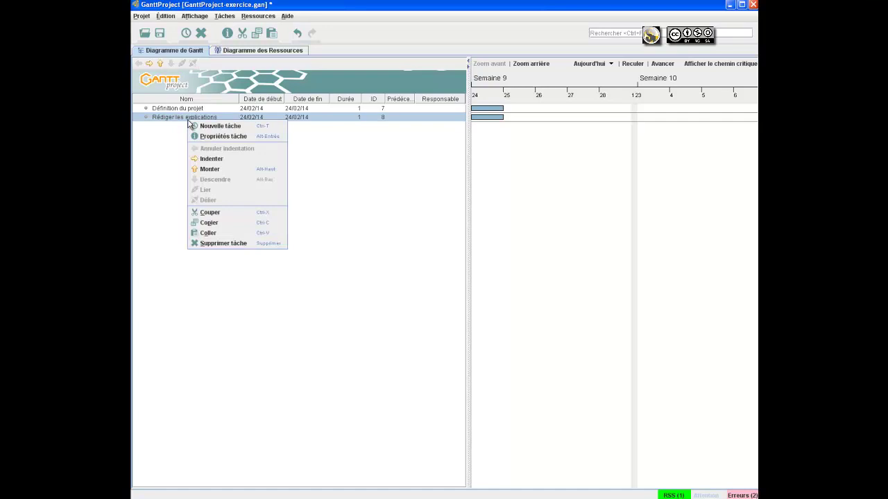
pyautogui.click(212, 159)
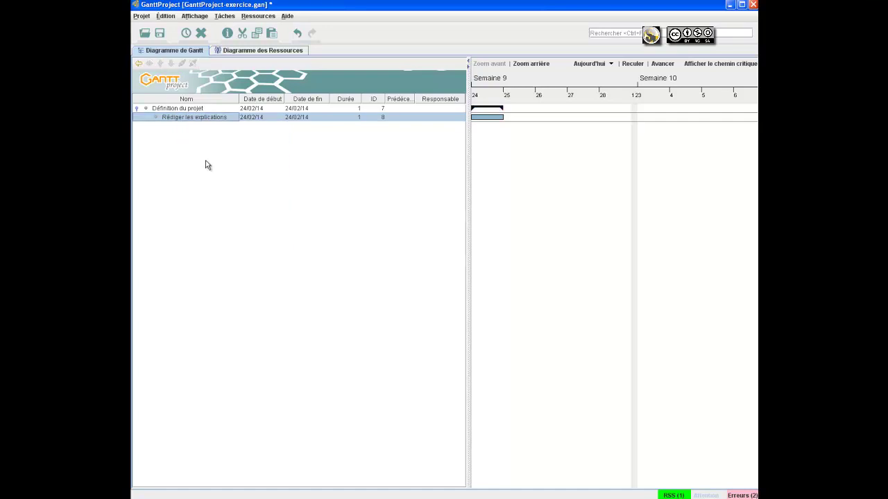
pyautogui.click(137, 109)
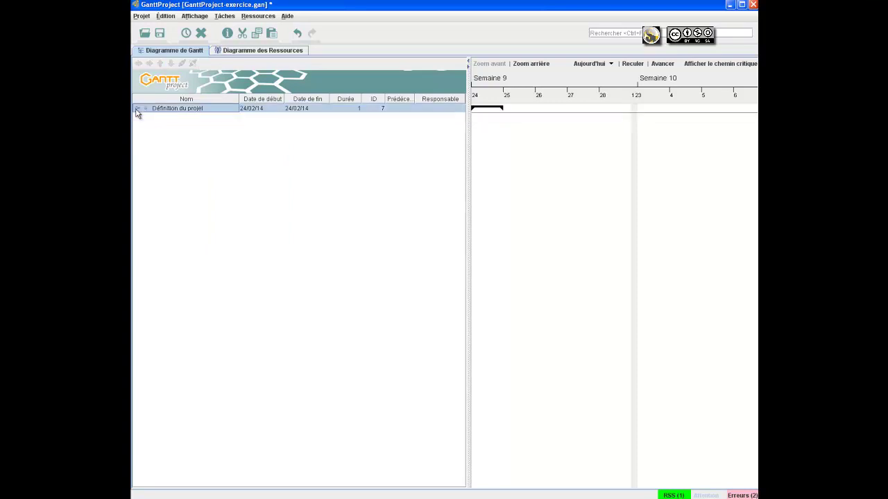
pyautogui.click(137, 110)
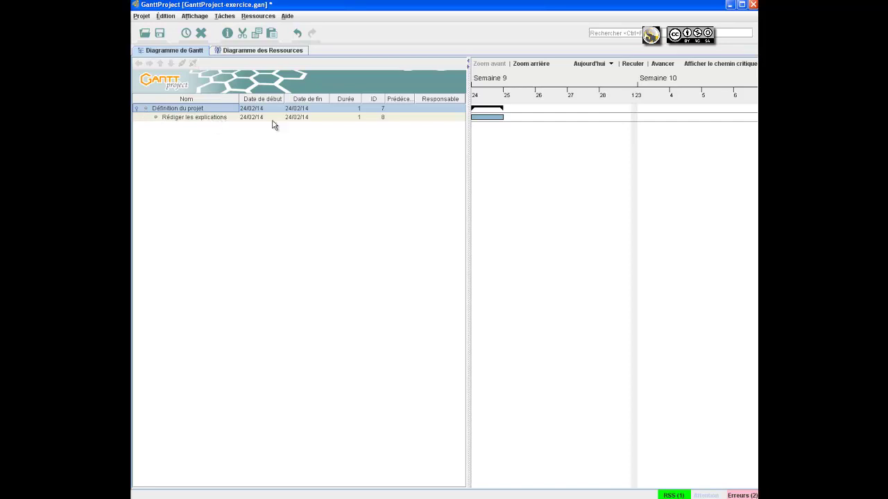
pyautogui.moveTo(485, 122); pyautogui.dragTo(519, 119)
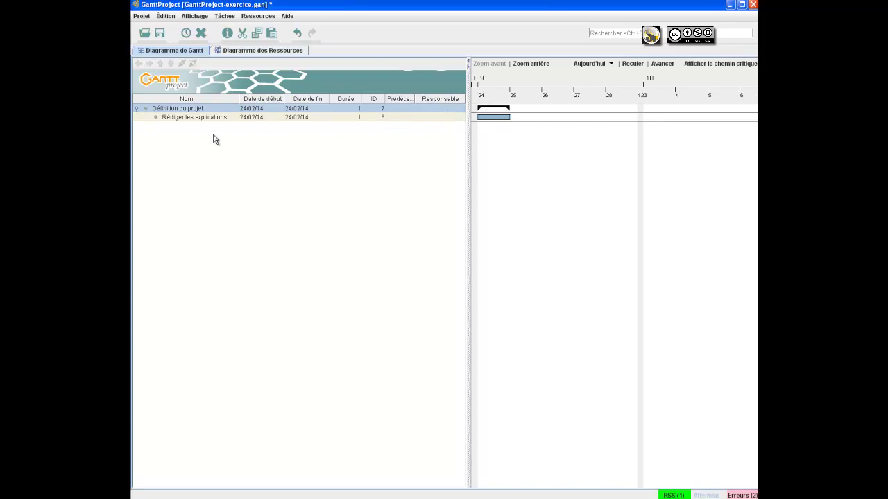
# - Assign the Chef de projet resource to the task Rédiger les explications as its responsible person
pyautogui.click(161, 117)
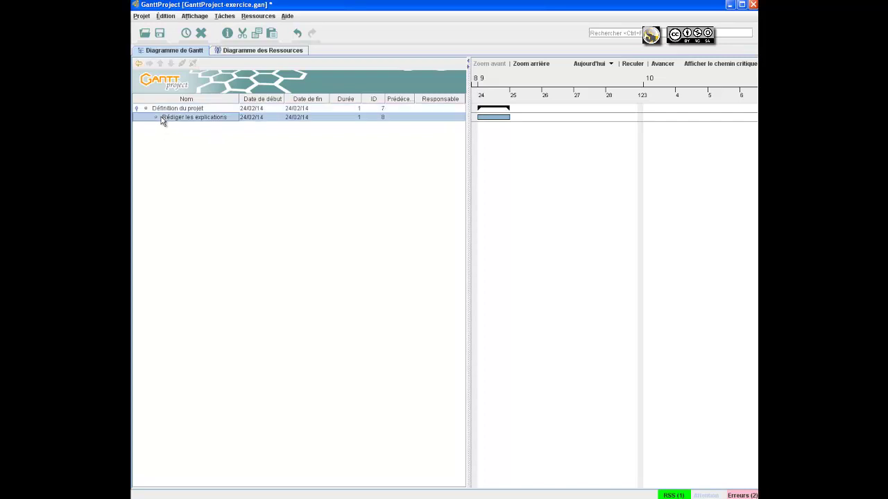
pyautogui.doubleClick(161, 116)
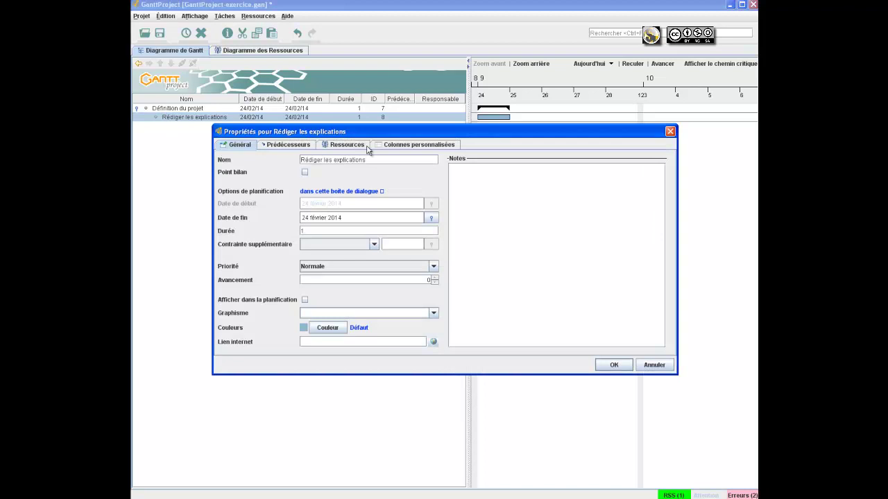
pyautogui.click(351, 147)
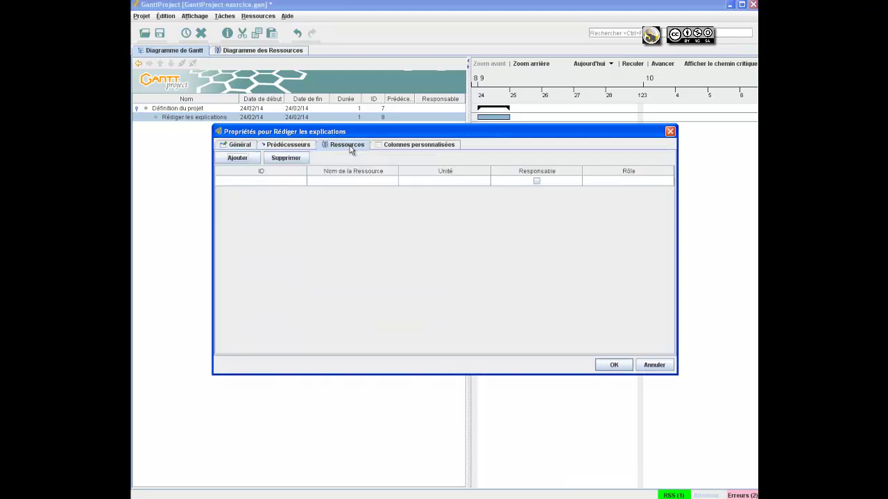
pyautogui.click(375, 182)
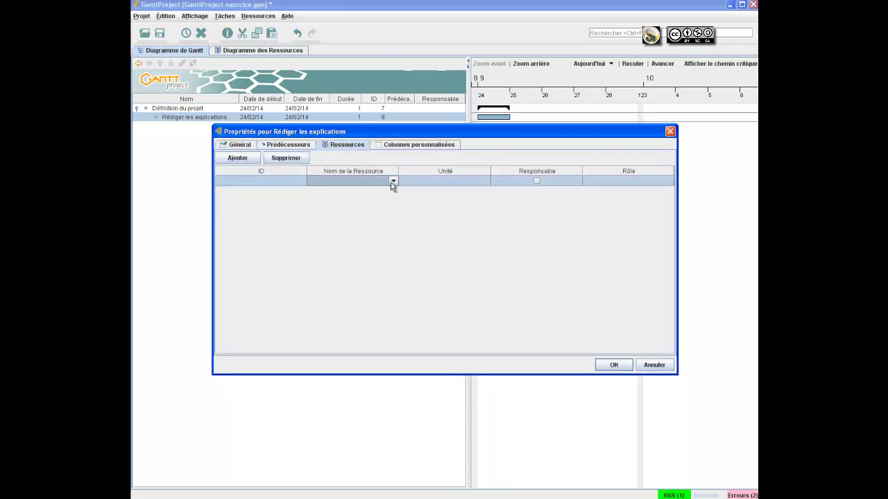
pyautogui.click(392, 181)
pyautogui.click(389, 191)
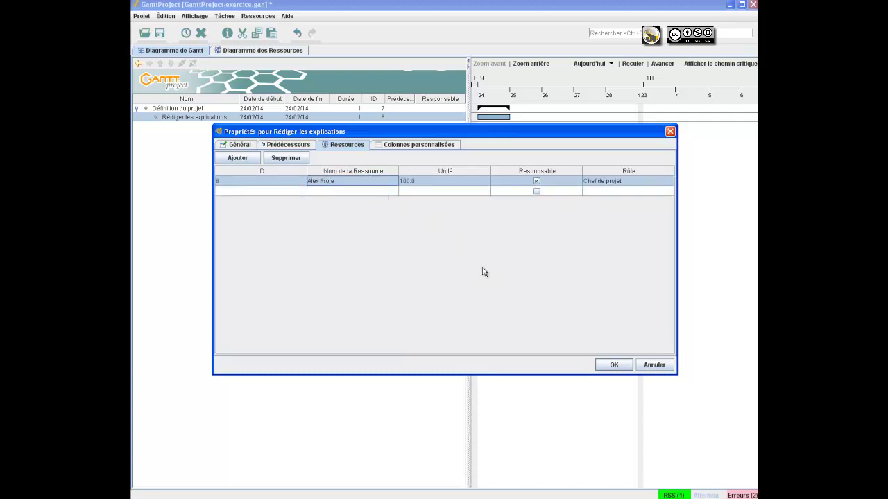
pyautogui.click(615, 366)
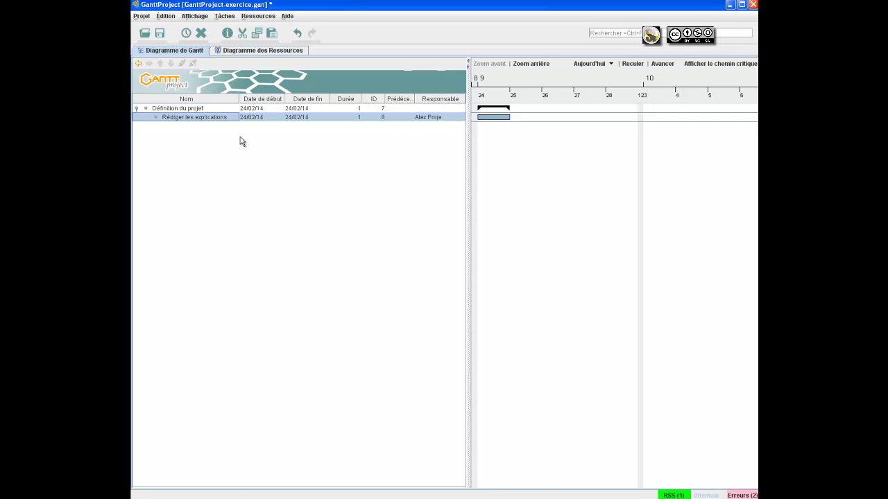
# - Switch to the SiteWebCorrection project and examine the Rapport projet milestone in the task list and chart
pyautogui.hotkey('alt', 'Tab')
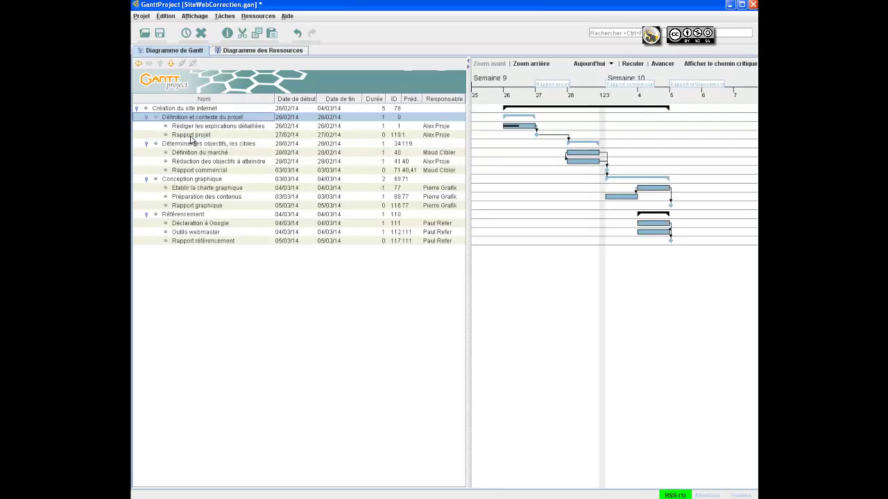
pyautogui.click(195, 136)
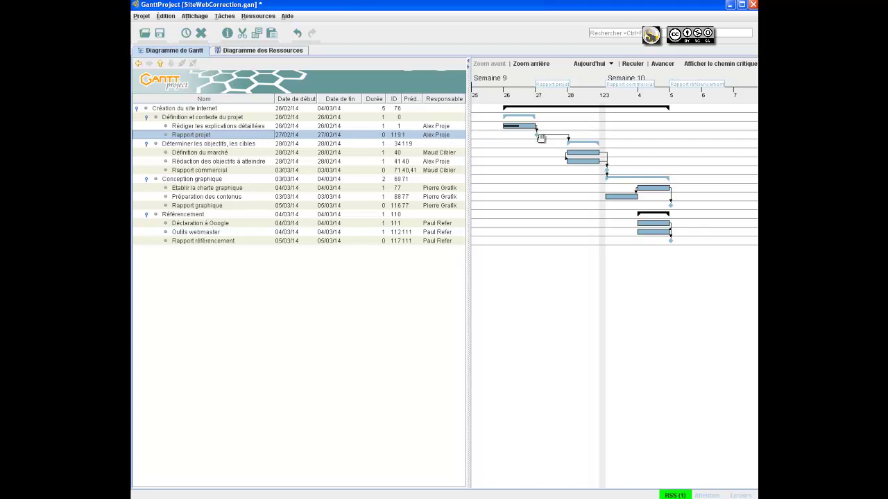
pyautogui.click(537, 137)
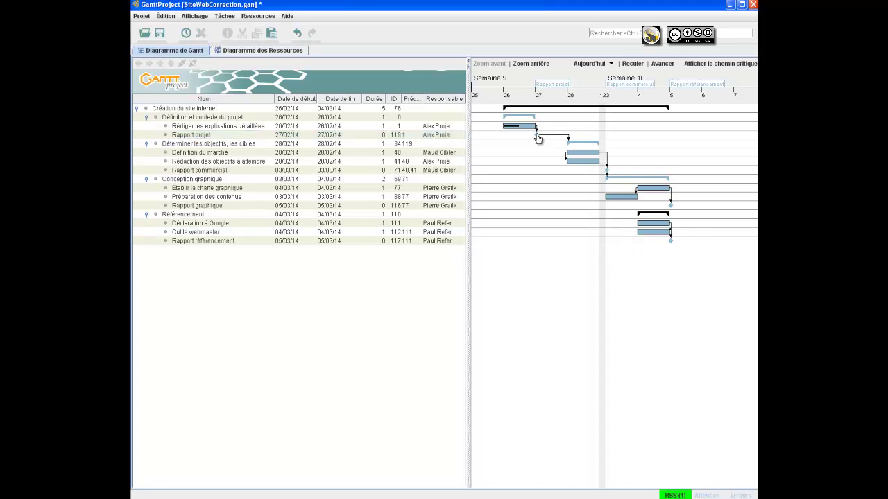
pyautogui.click(536, 136)
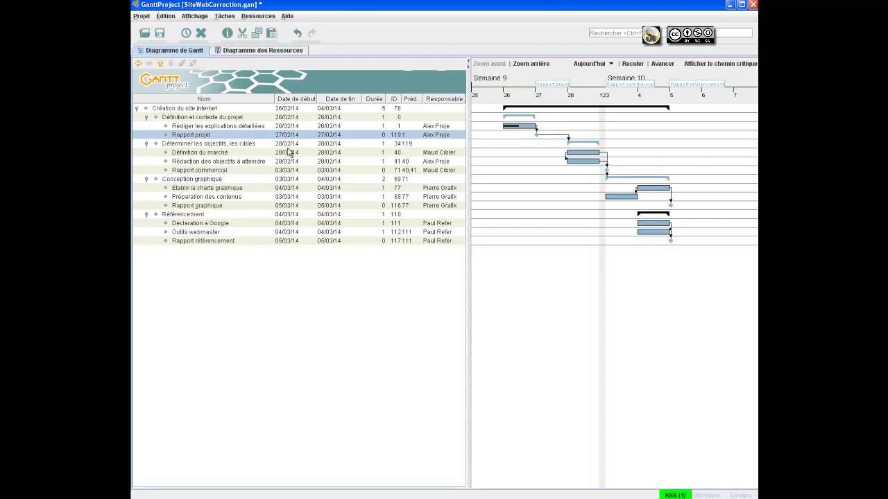
# - Return to the GanttProject-exercice project and add a task named Rapport projet after Rédiger les explications
pyautogui.hotkey('alt', 'Tab')
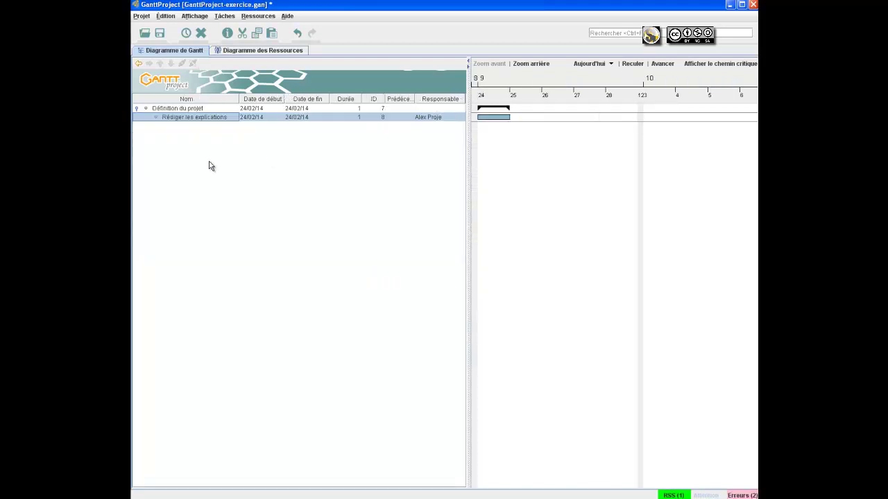
pyautogui.rightClick(200, 165)
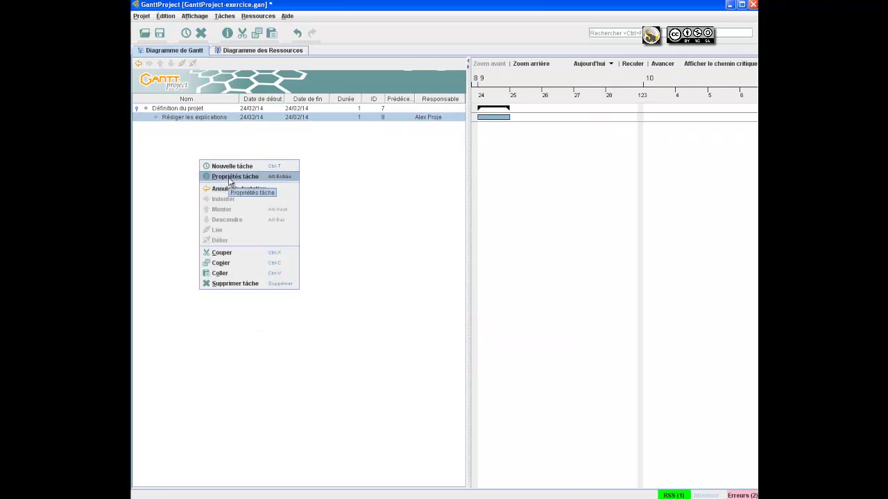
pyautogui.click(234, 169)
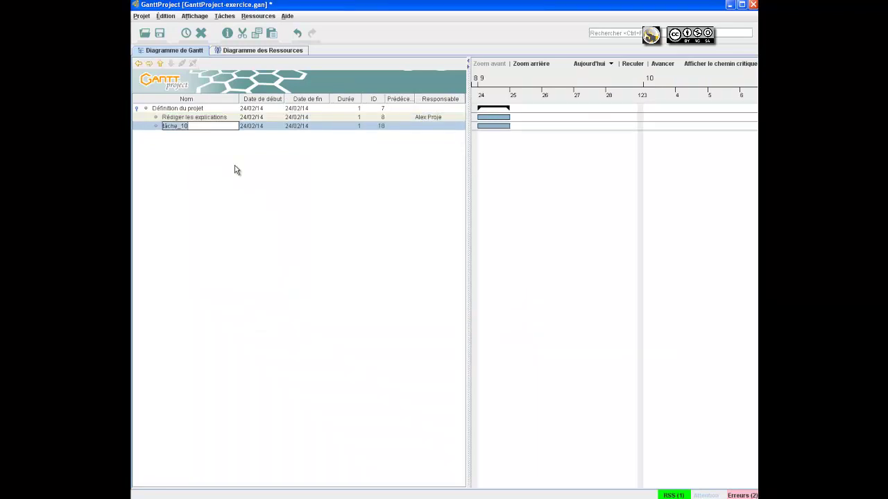
pyautogui.write('Rapport projet')
# - Mark Rapport projet as a milestone (Point bilan) in its properties, moving the dialog clear of the task list
pyautogui.doubleClick(138, 127)
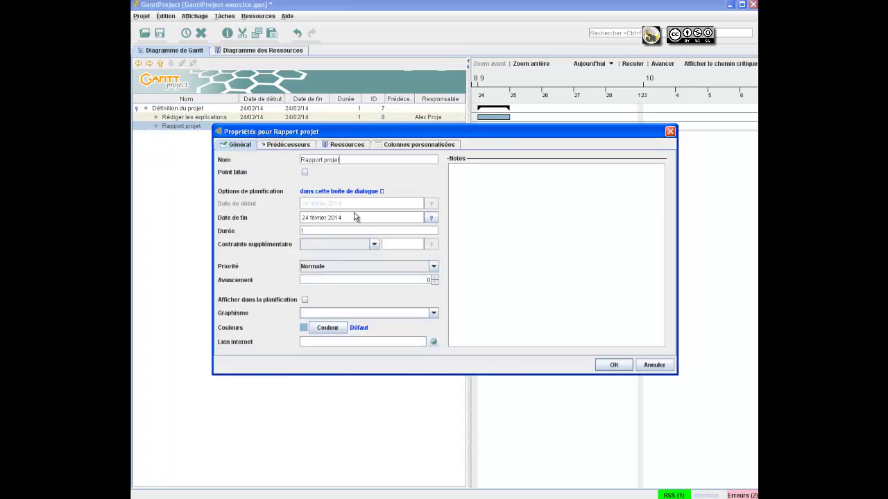
pyautogui.click(305, 173)
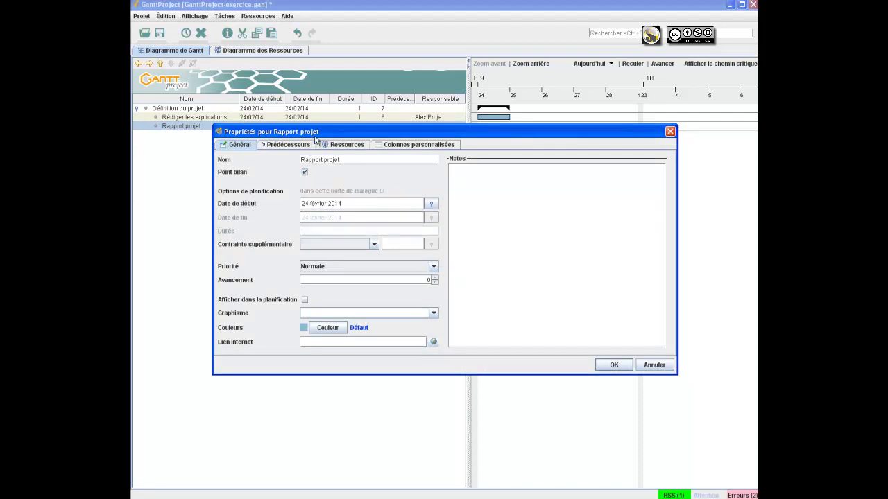
pyautogui.moveTo(315, 137); pyautogui.dragTo(313, 157)
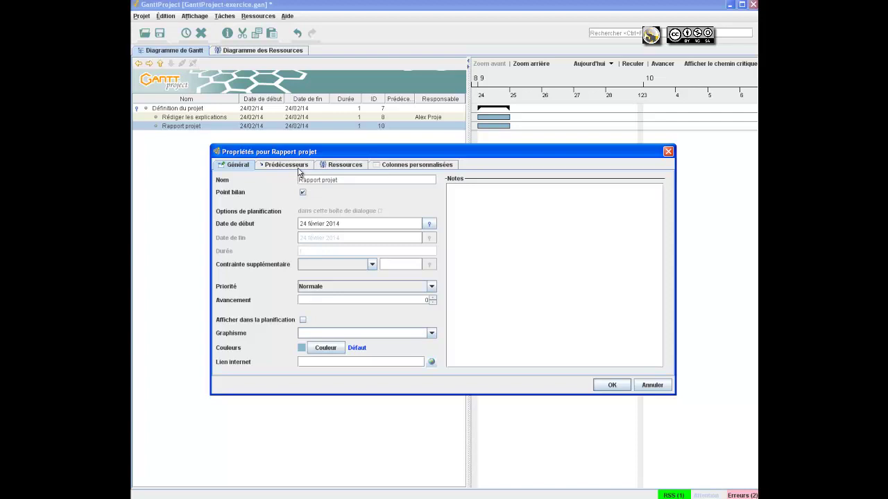
# - Set Rédiger les explications as the predecessor of Rapport projet, keeping the Fin-Début relation
pyautogui.click(299, 167)
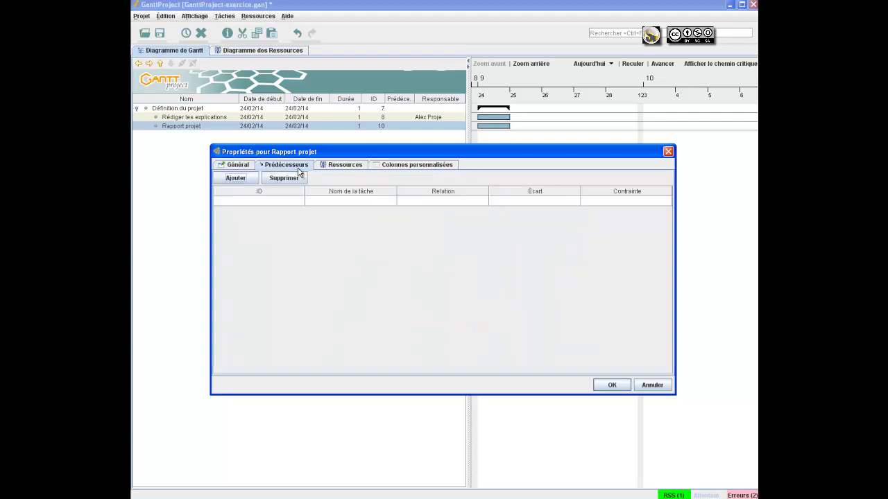
pyautogui.click(367, 202)
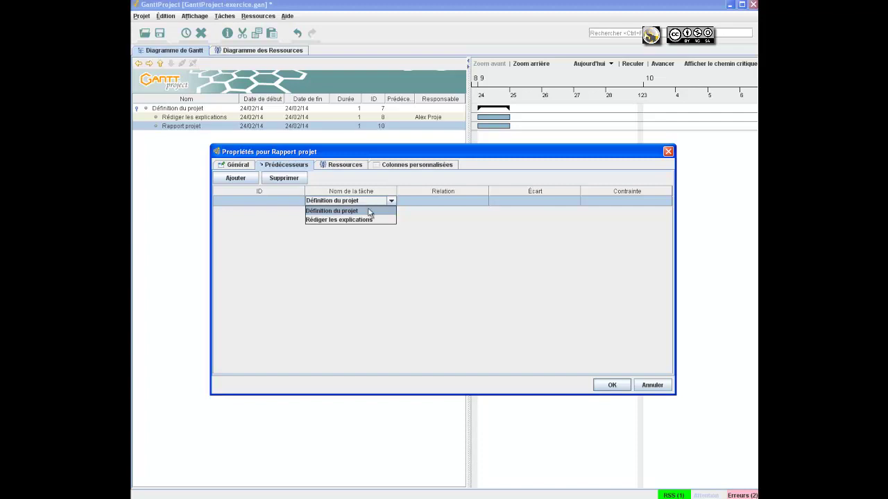
pyautogui.click(367, 220)
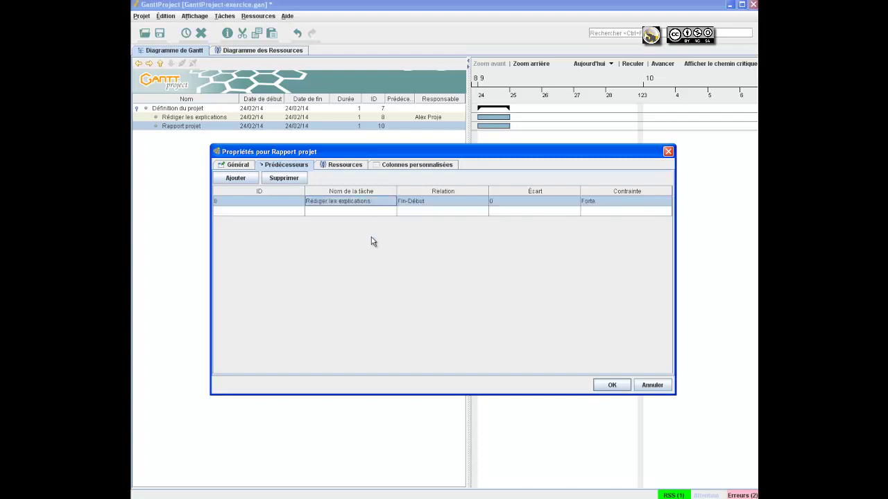
pyautogui.click(437, 201)
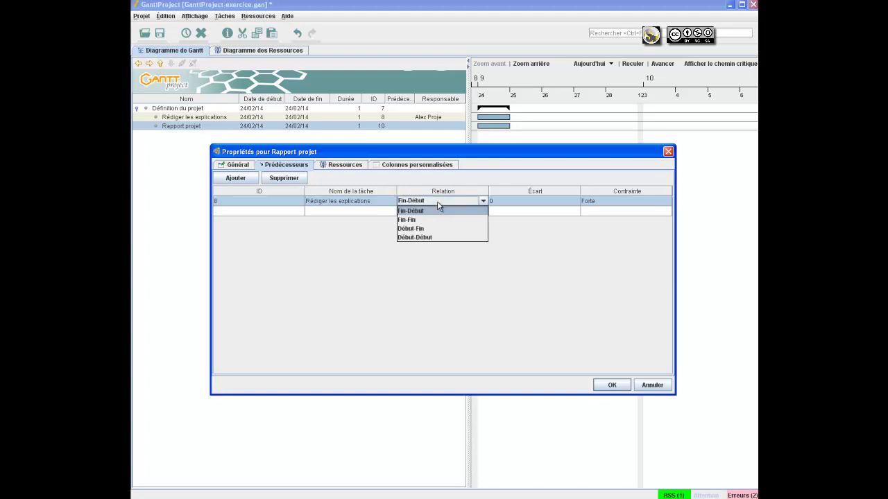
pyautogui.click(437, 201)
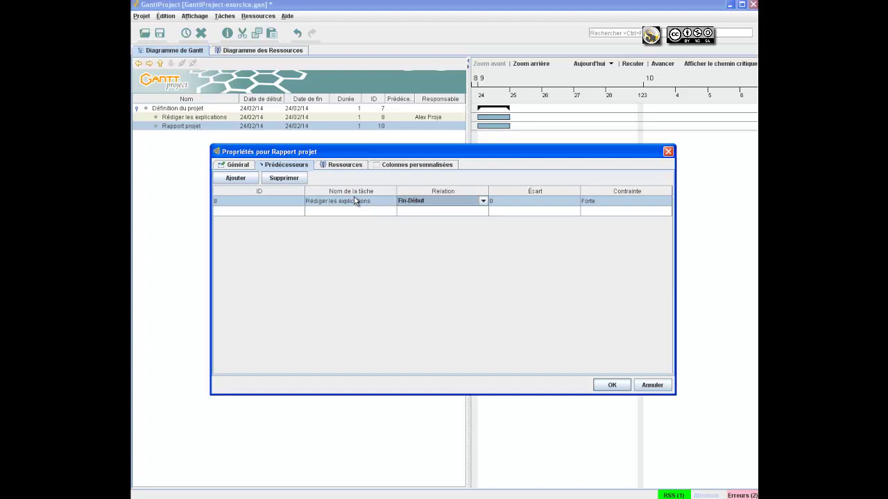
# - Assign the Chef de projet resource to the Rapport projet milestone as its responsible person and apply the task properties
pyautogui.click(354, 167)
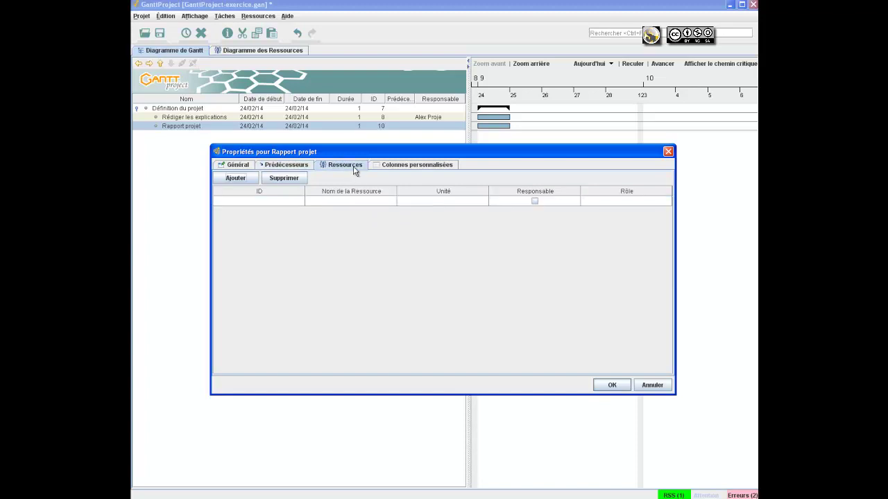
pyautogui.click(381, 202)
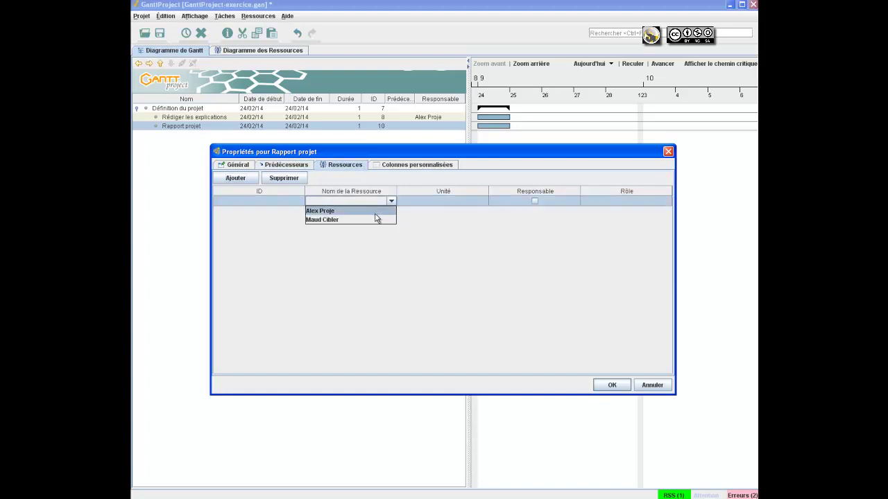
pyautogui.click(375, 215)
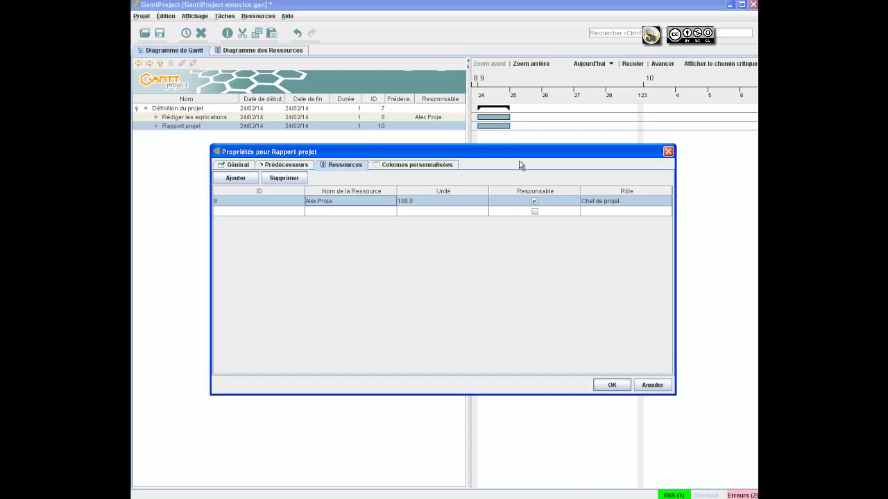
pyautogui.click(612, 386)
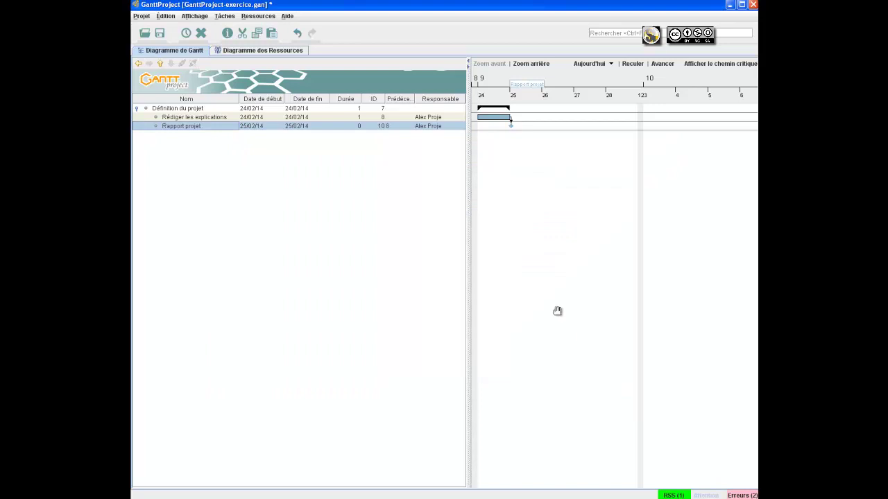
# - Review the two linked subtasks, switch to the SiteWebCorrection project and examine its Référencement tasks and resource workload chart
pyautogui.click(511, 118)
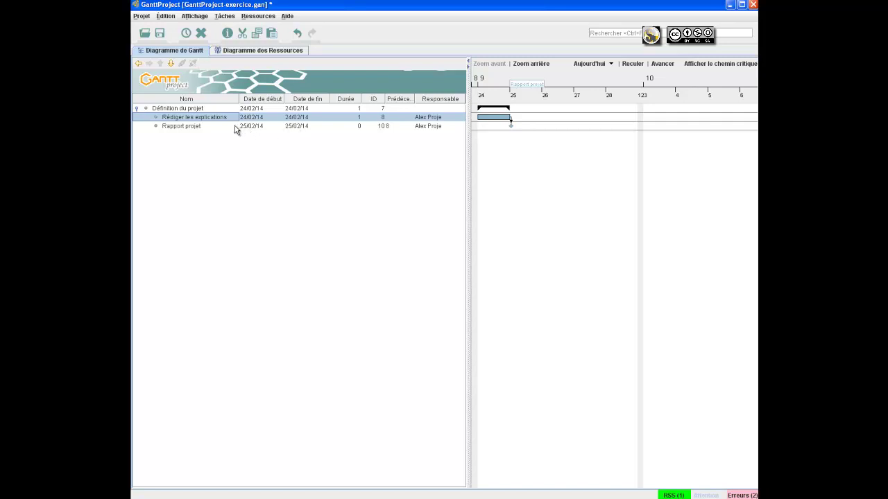
pyautogui.click(216, 127)
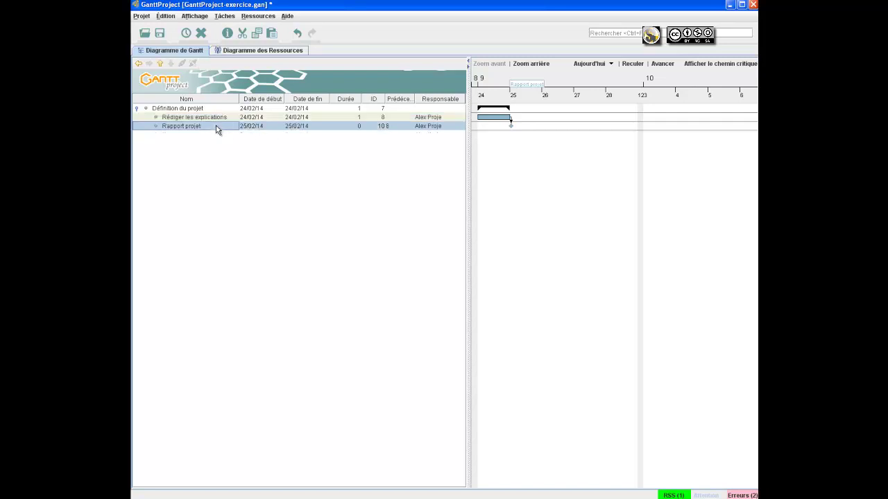
pyautogui.hotkey('alt', 'Tab')
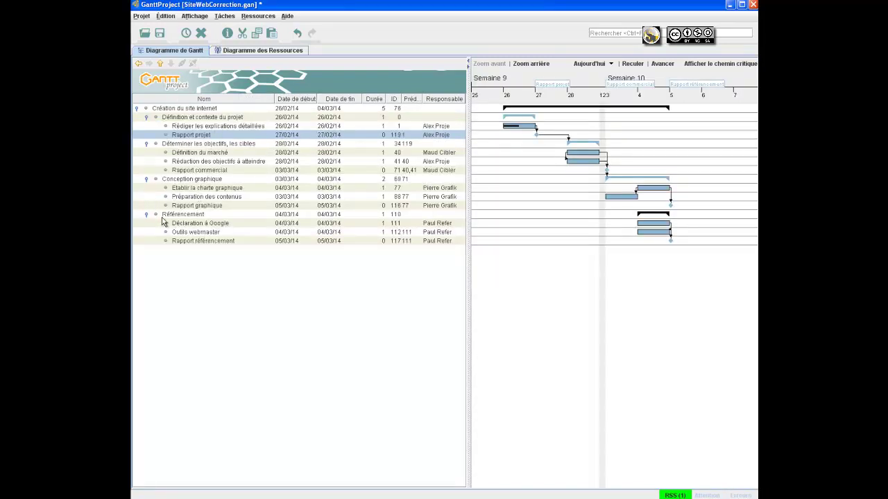
pyautogui.click(174, 241)
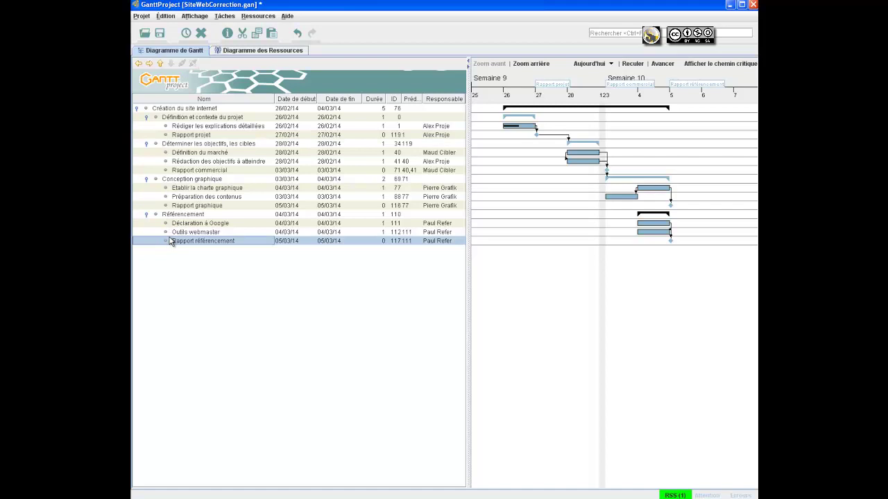
pyautogui.click(165, 234)
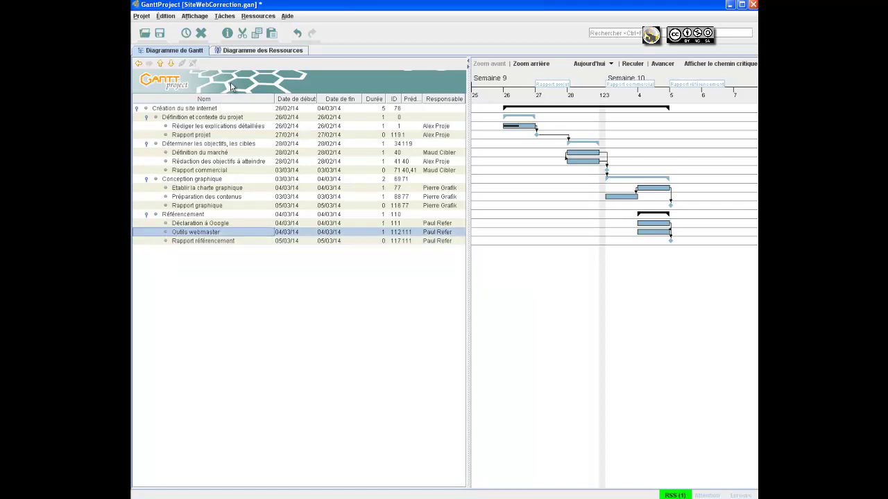
pyautogui.click(244, 52)
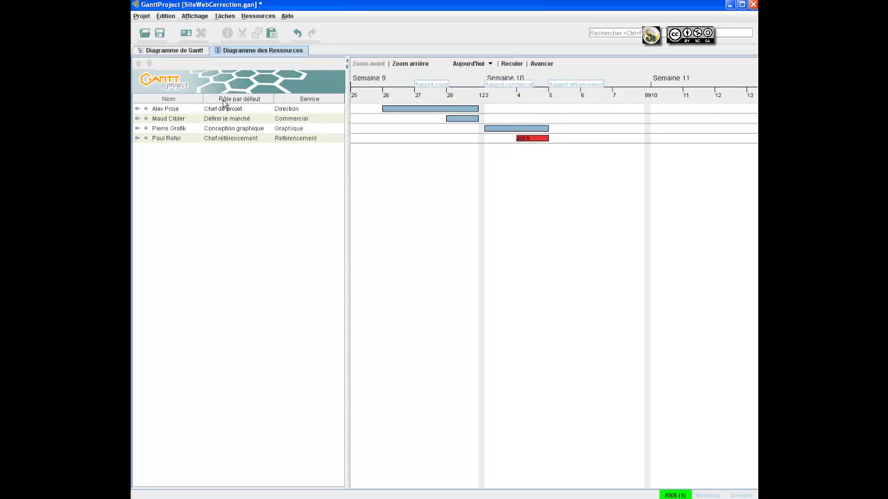
pyautogui.click(174, 50)
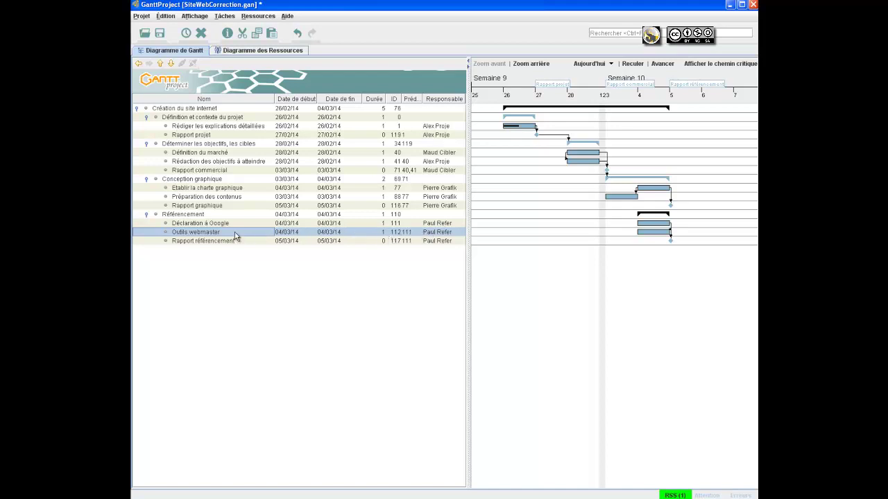
# - Reassign the Outils webmaster task to the Chef de projet resource in its properties
pyautogui.click(430, 235)
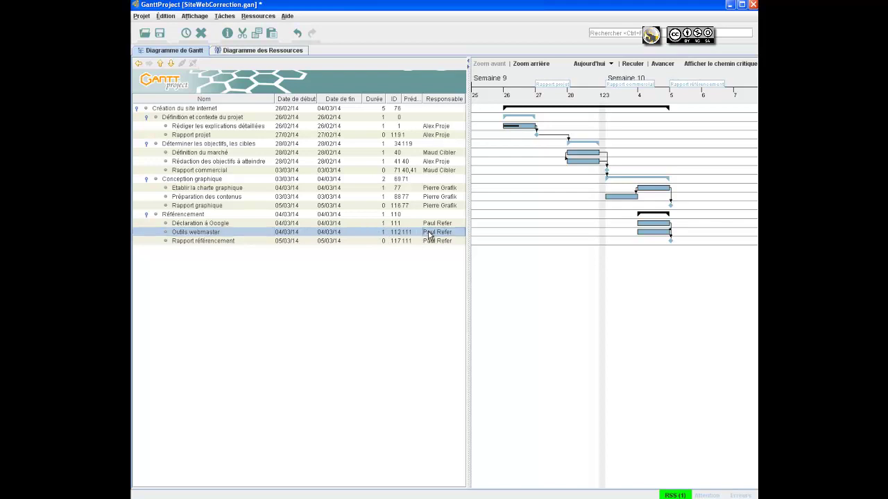
pyautogui.doubleClick(429, 236)
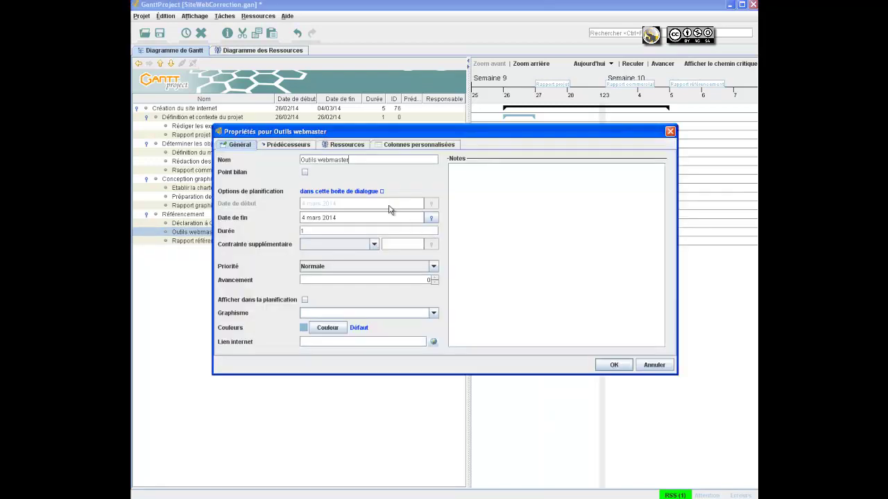
pyautogui.click(351, 145)
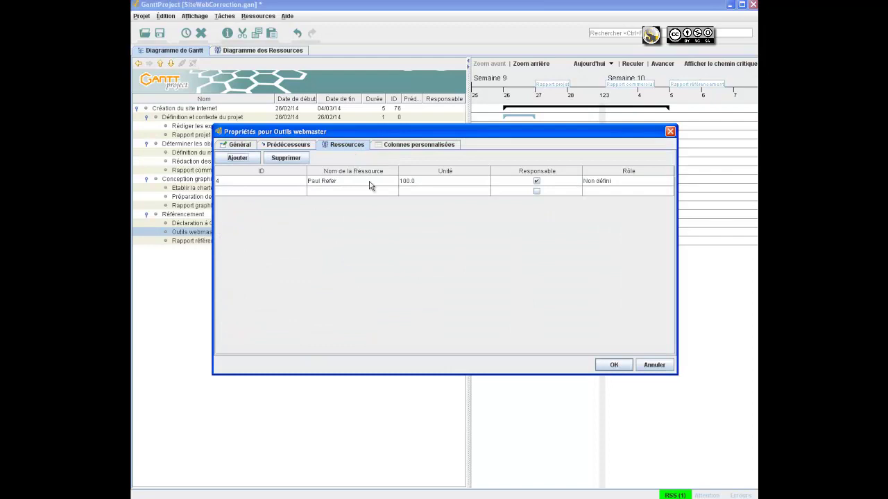
pyautogui.click(373, 181)
pyautogui.click(368, 191)
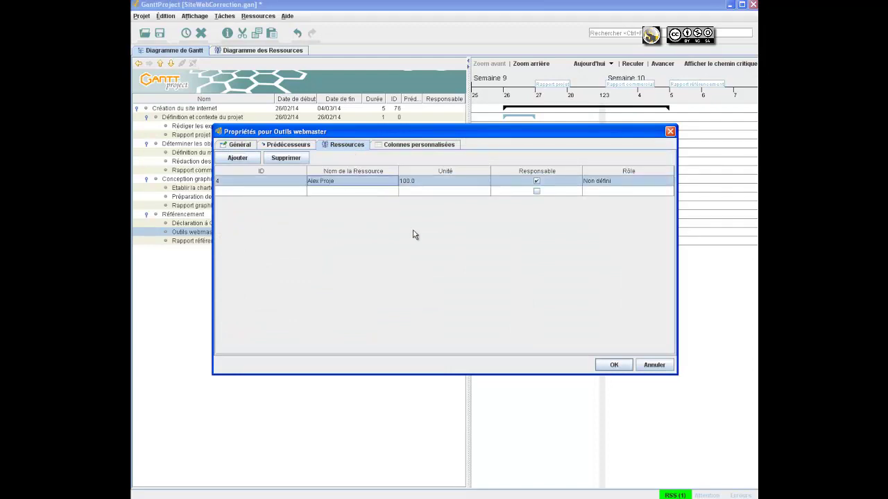
pyautogui.click(610, 366)
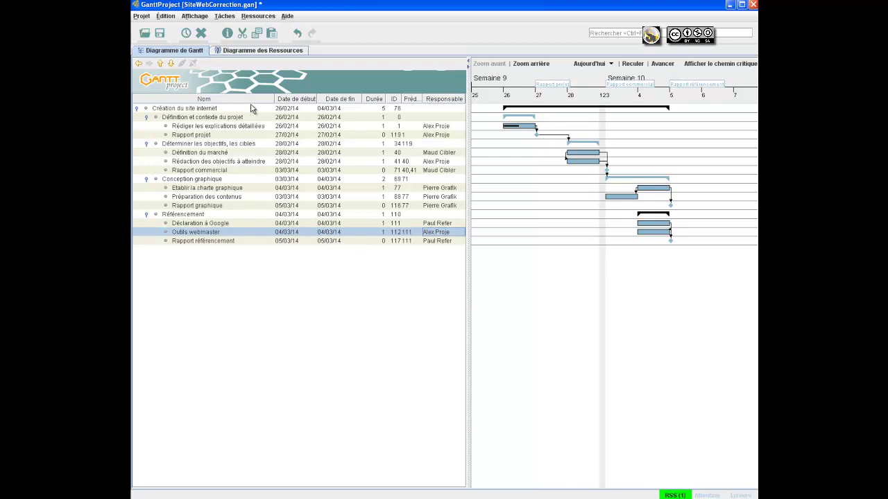
# - Check the workload of each resource in the resource chart and undo the reassignment of Outils webmaster
pyautogui.click(255, 51)
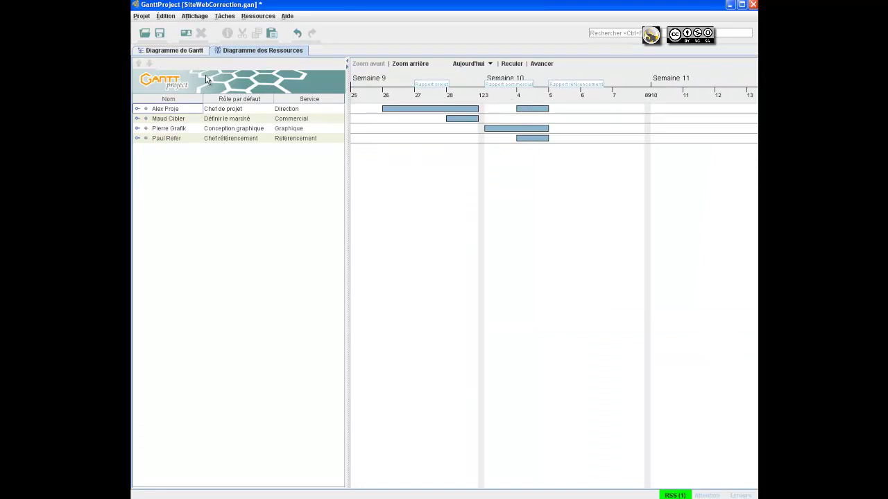
pyautogui.click(182, 52)
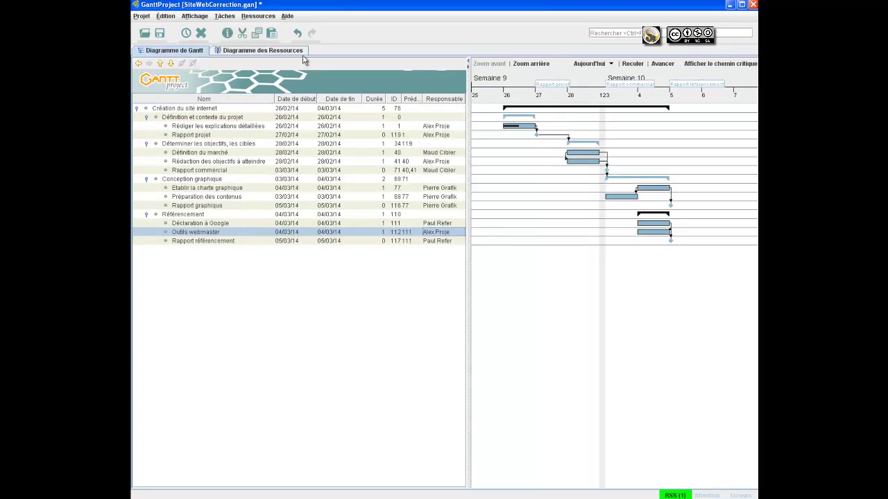
pyautogui.click(296, 33)
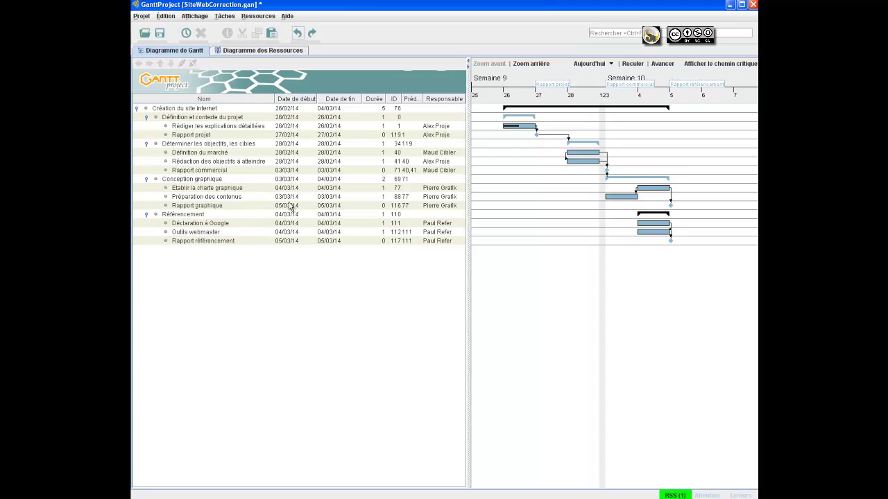
# - Examine Outils webmaster and Rapport référencement in the task list, and show the project's critical path briefly before hiding it
pyautogui.click(235, 233)
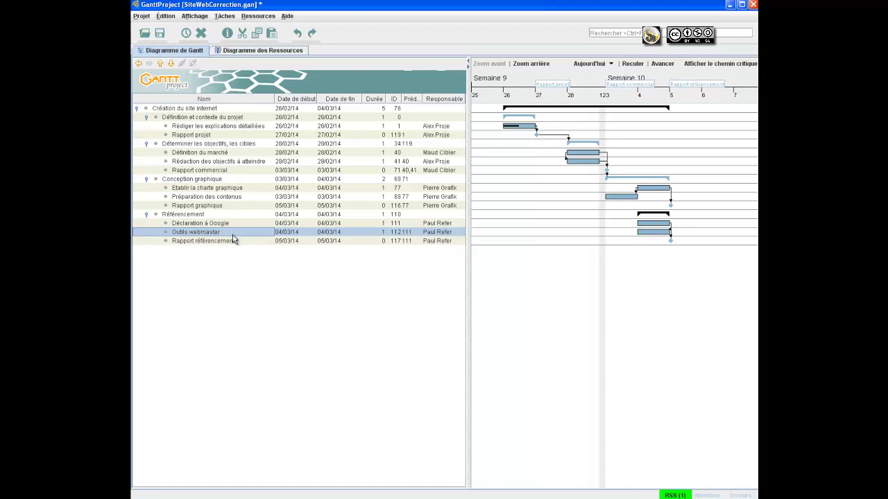
pyautogui.click(235, 242)
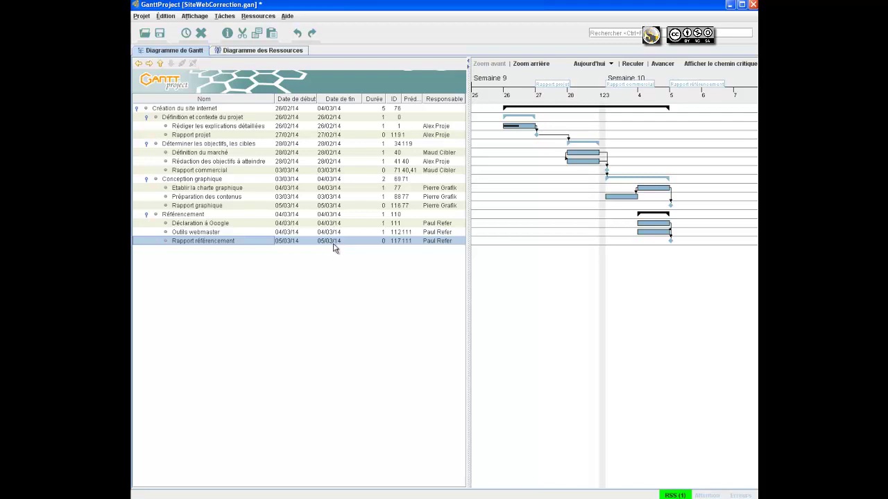
pyautogui.doubleClick(227, 241)
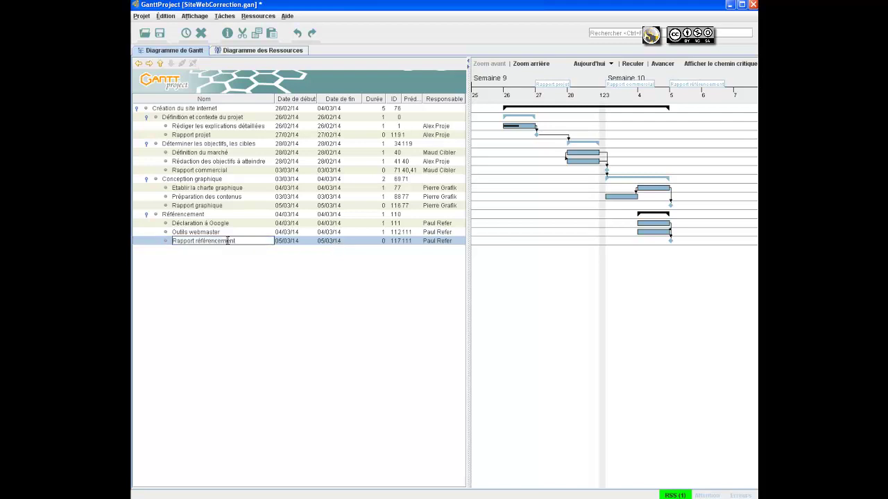
pyautogui.click(147, 244)
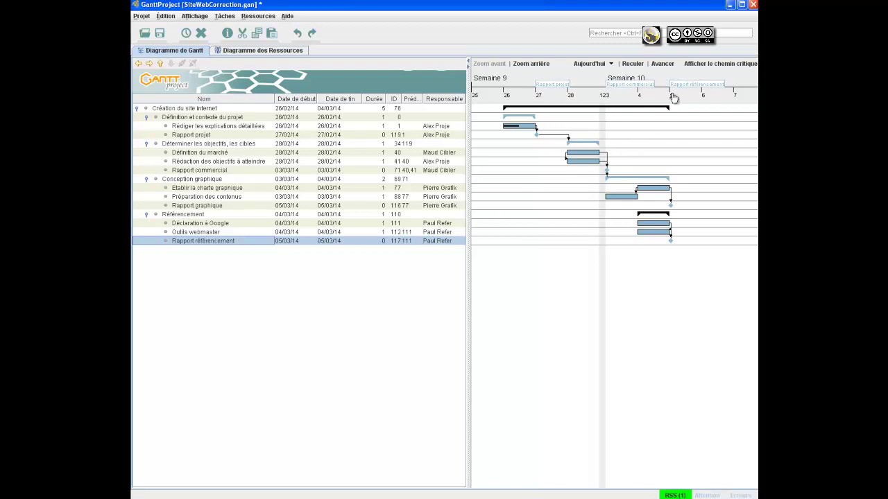
pyautogui.click(703, 65)
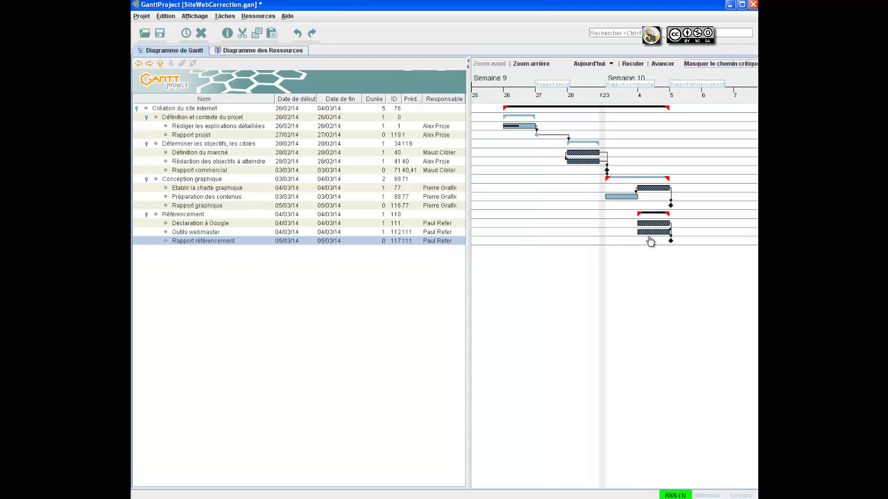
pyautogui.click(697, 67)
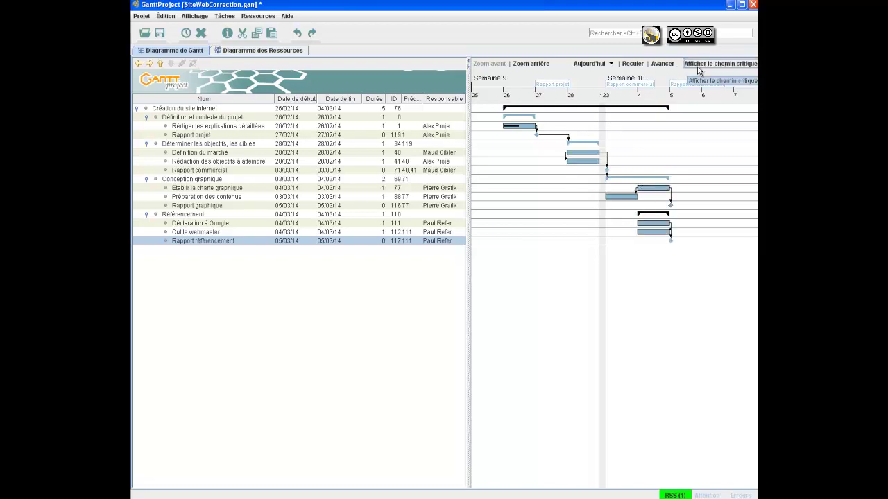